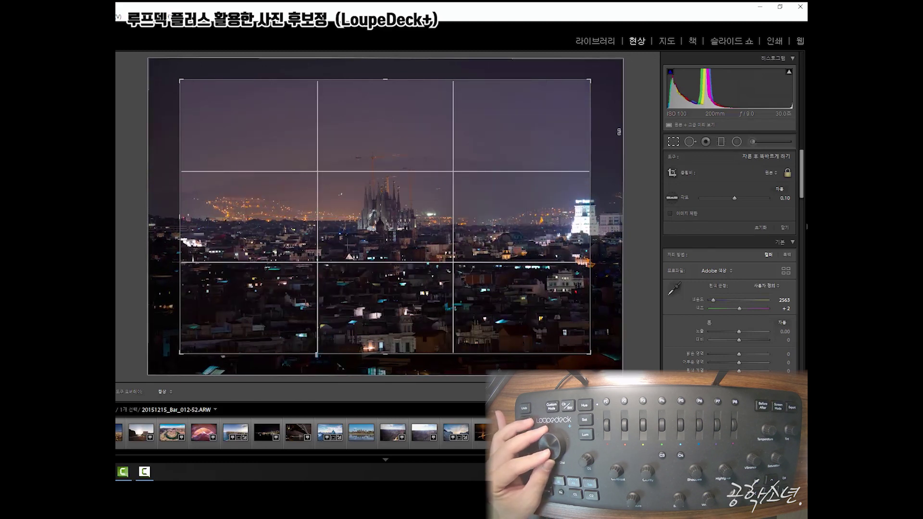
key("Return")
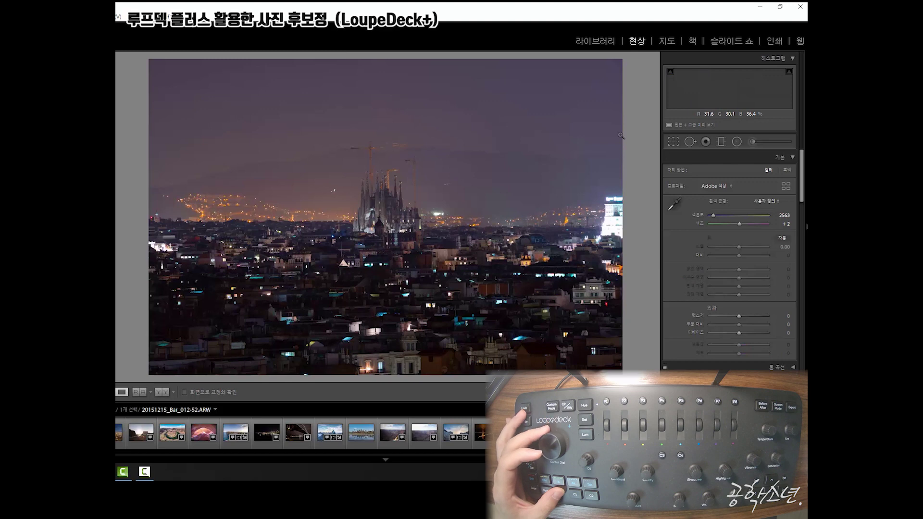
key("Right")
key("Left")
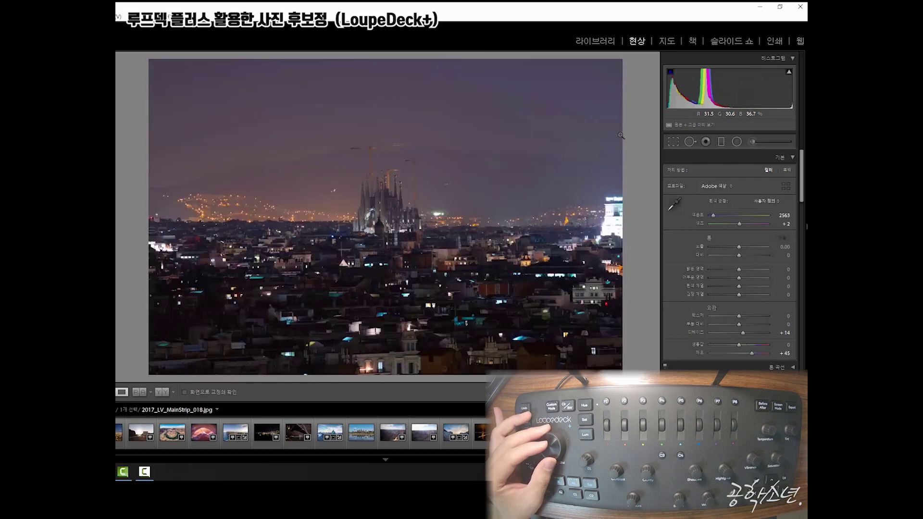
Straighten the night city photo with a fine grid crop overlay, setting the angle to −0.90, and apply the crop.
key("r")
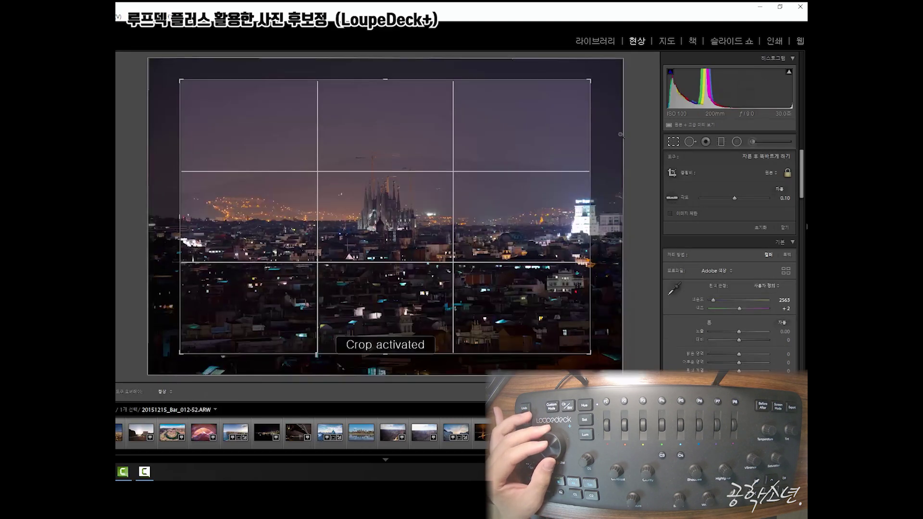
key("o")
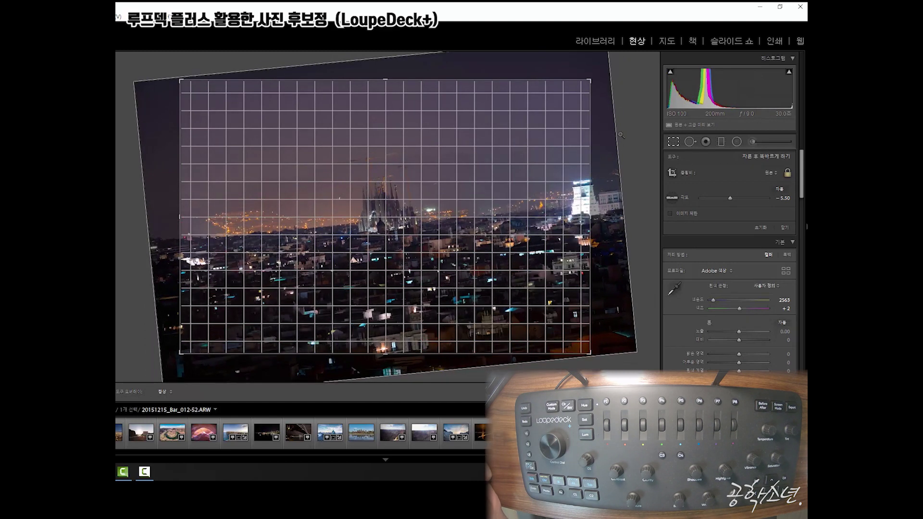
key("r")
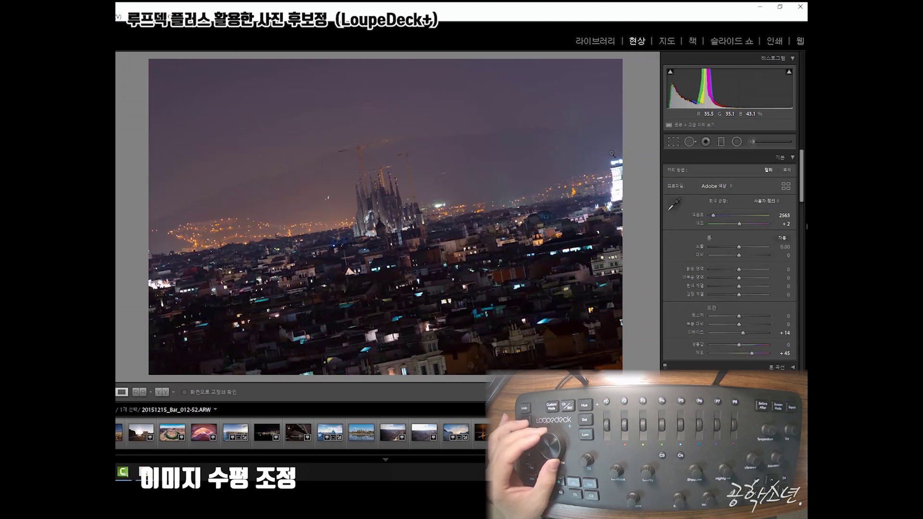
key("r")
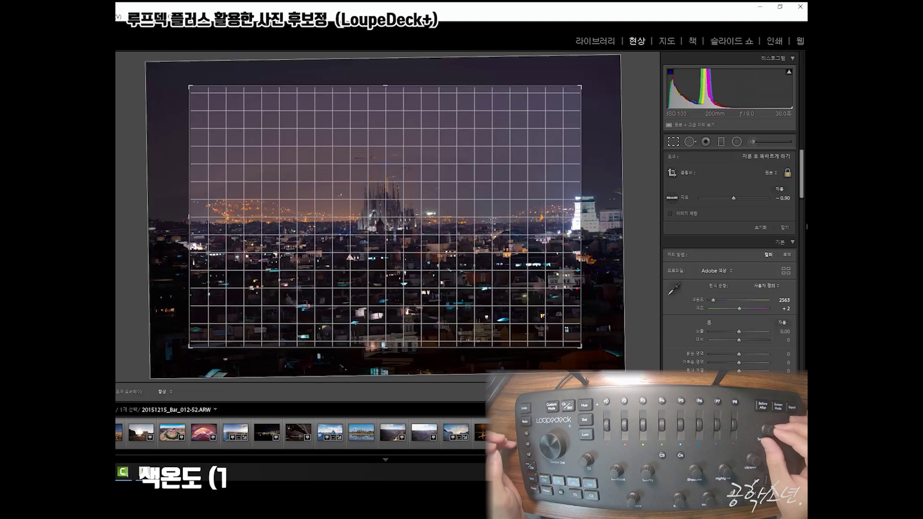
key("Return")
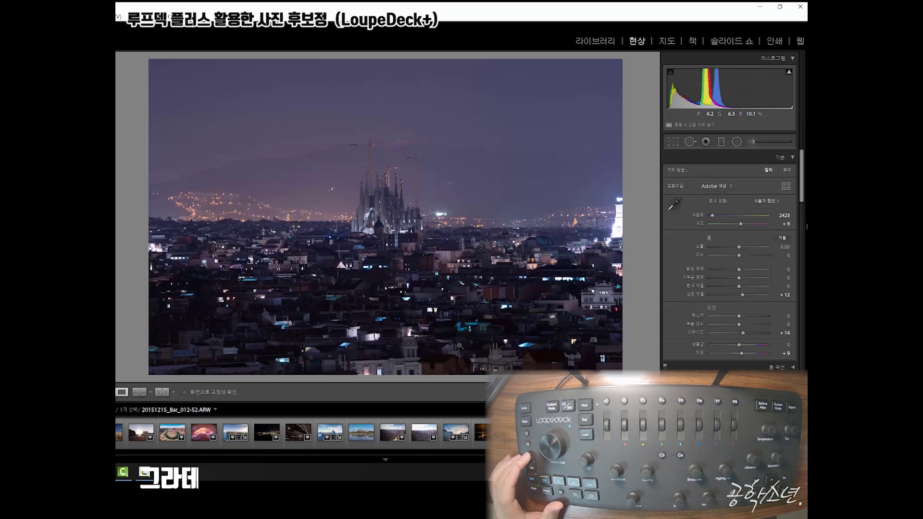
Add a graduated filter with its transition across the horizon to affect the lower city, and set its exposure to 0.30.
key("m")
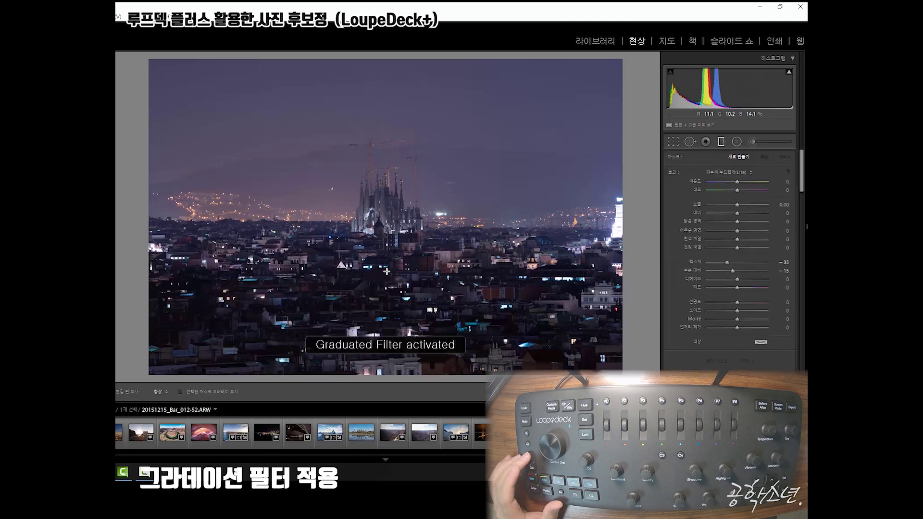
left_click_drag(383, 250, 383, 204)
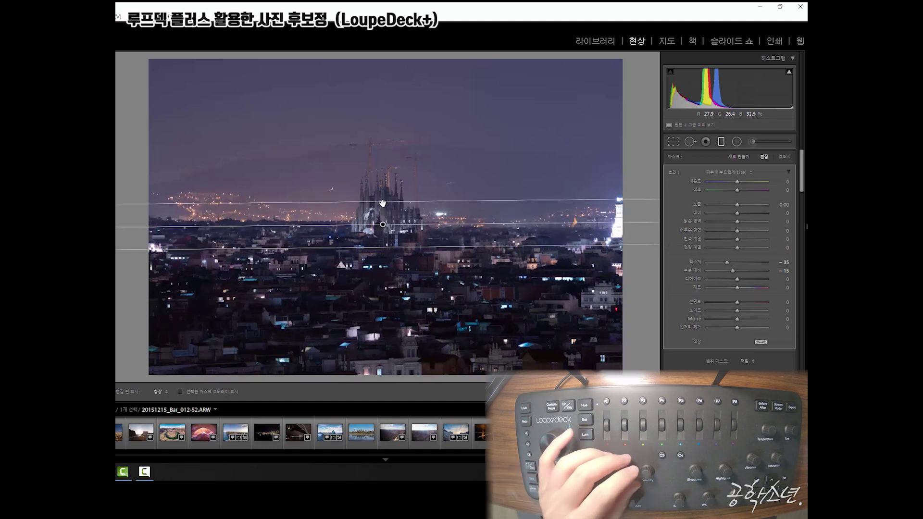
key("equal")
key("equal")
key("equal")
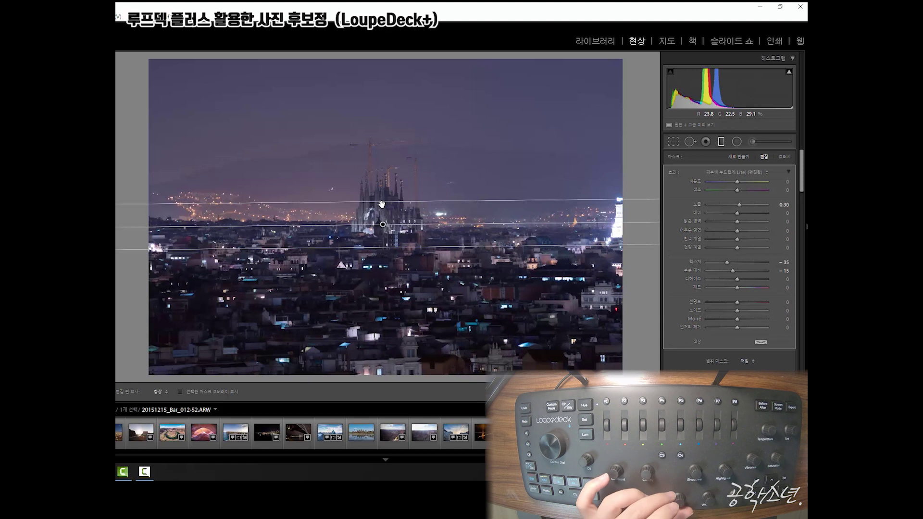
Try a blacks value of 15 in the graduated filter and reset it.
key("equal")
key("equal")
key("equal")
key("equal")
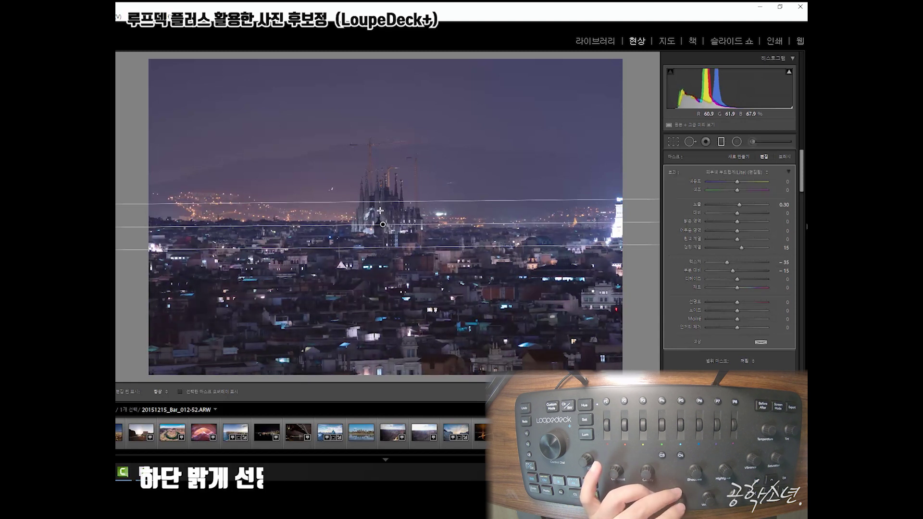
key("semicolon")
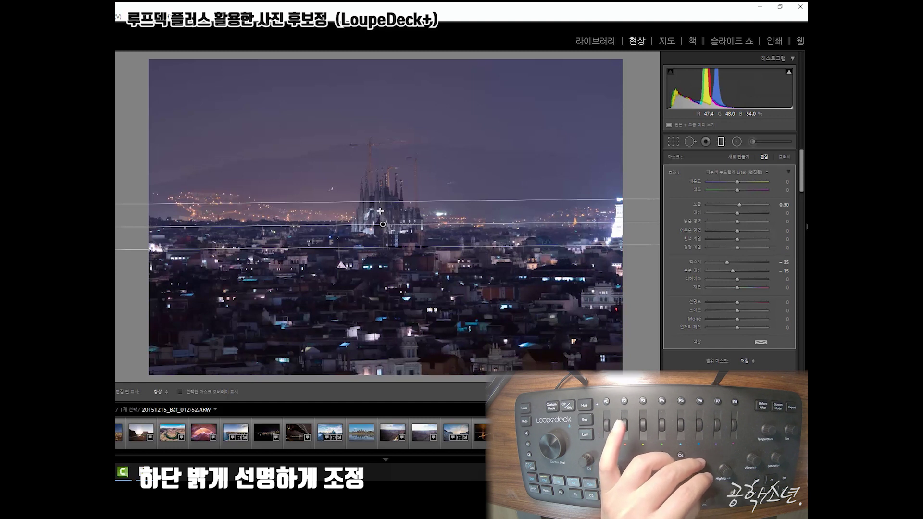
Set the graduated filter's shadows to 19, blacks to 14, clarity to 38 and dehaze to 9, and close the filter.
key("equal")
key("equal")
key("equal")
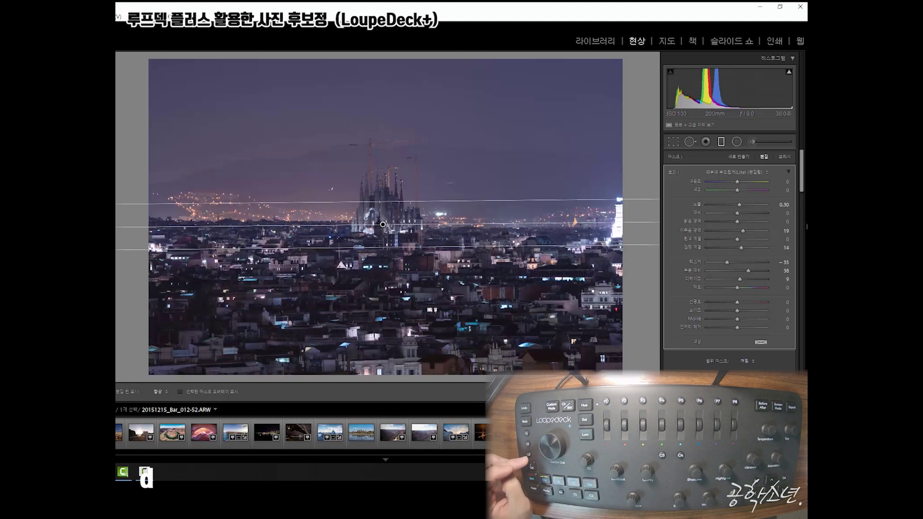
key("m")
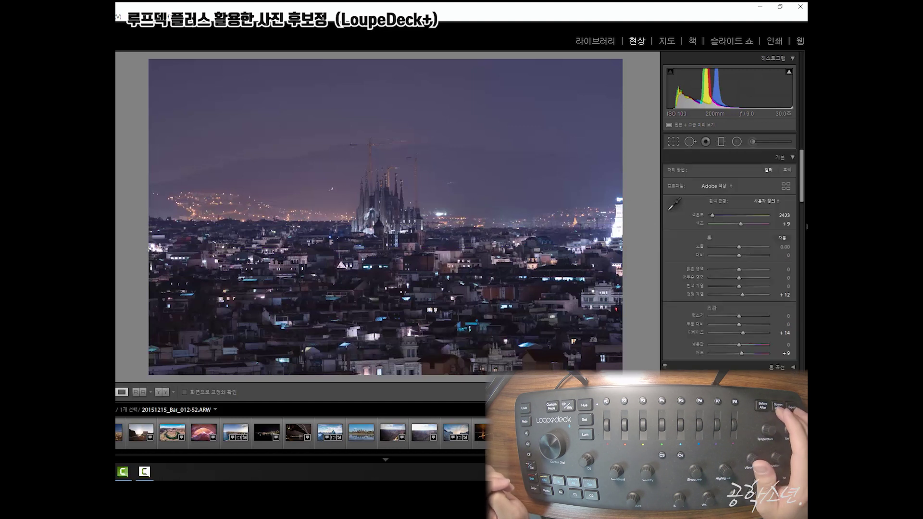
Compare the photo before and after editing side by side, examining the cathedral and cranes up close, and return to the single view.
key("y")
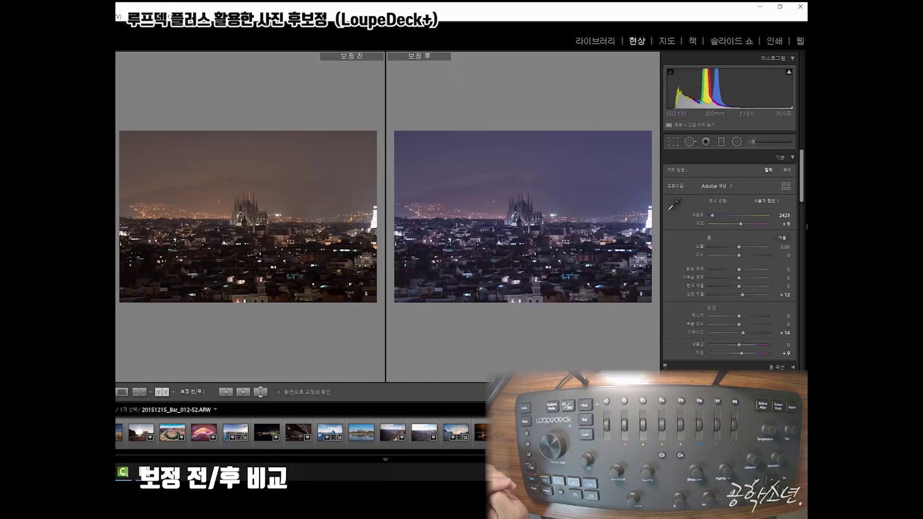
left_click(528, 242)
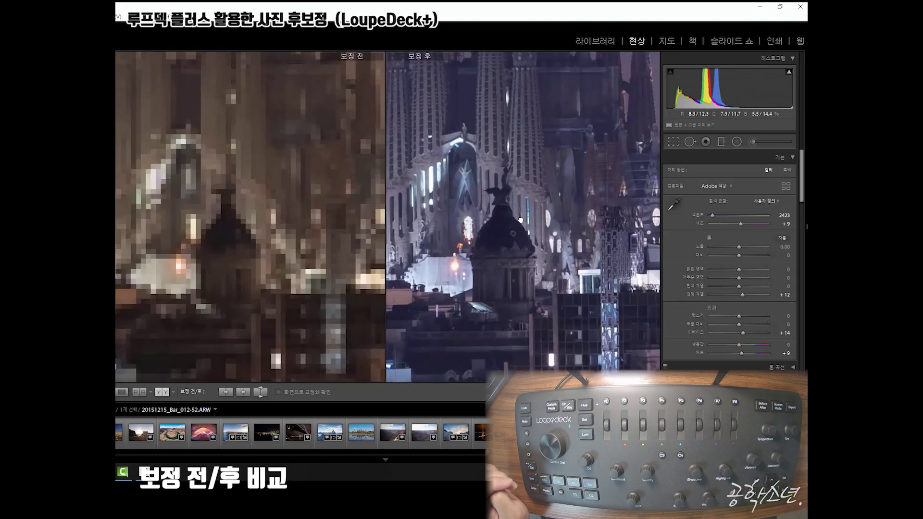
left_click_drag(518, 240, 514, 314)
left_click_drag(528, 166, 548, 276)
scroll(529, 198, "up", 5)
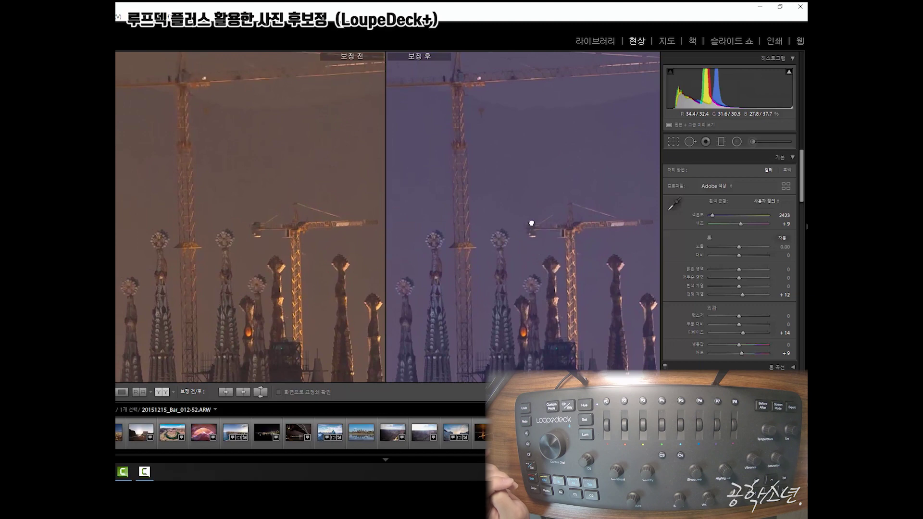
left_click_drag(531, 222, 561, 315)
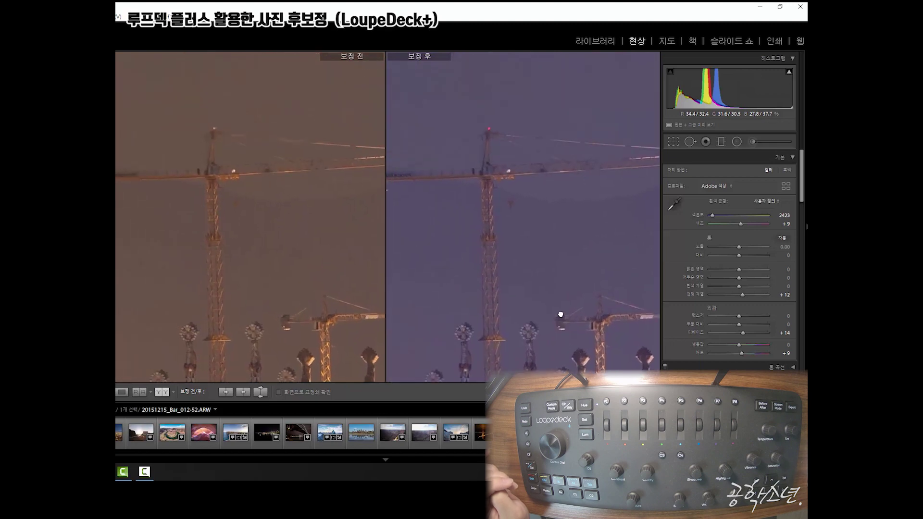
left_click(543, 273)
key("y")
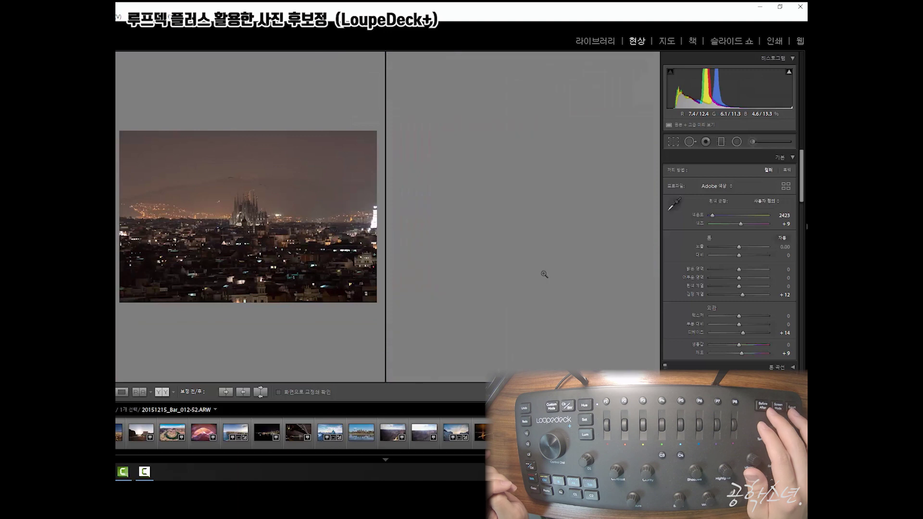
key("y")
View the edited photo full screen and inspect the detail of the cathedral, the city lights and the hillside up close.
key("f")
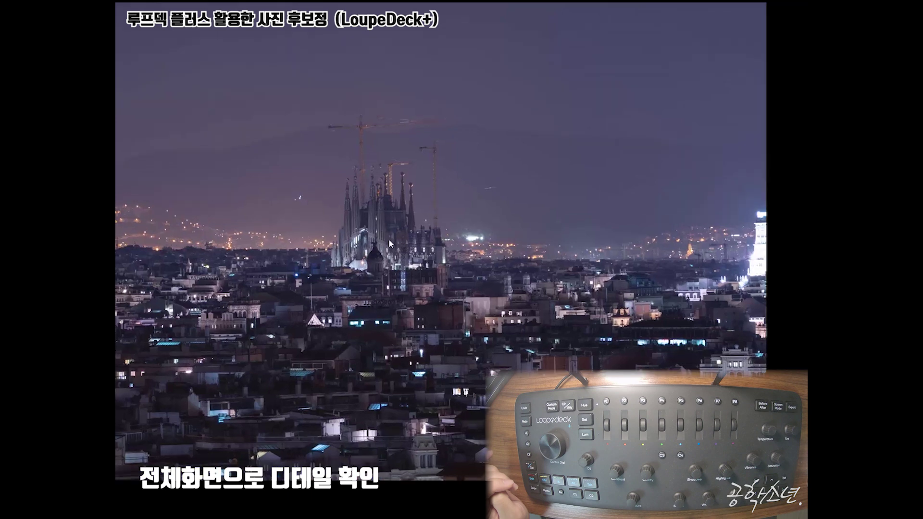
left_click(388, 239)
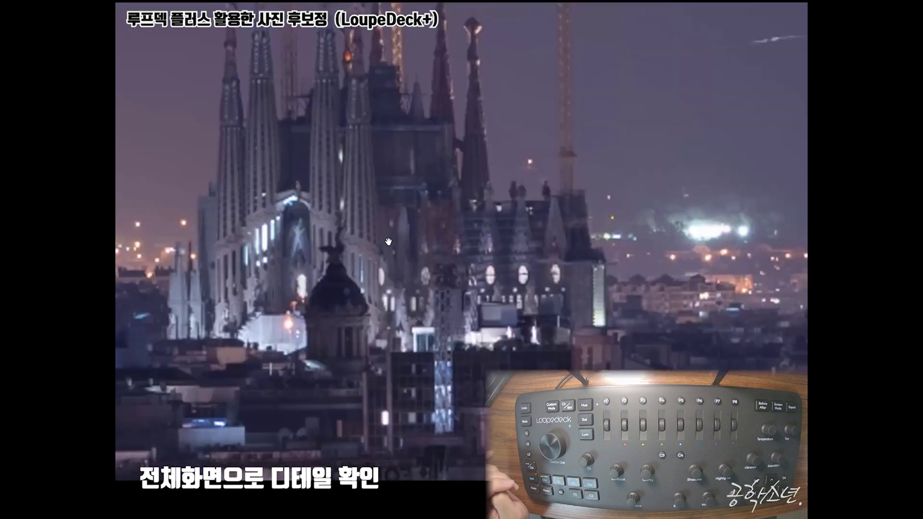
left_click(340, 202)
key("Right")
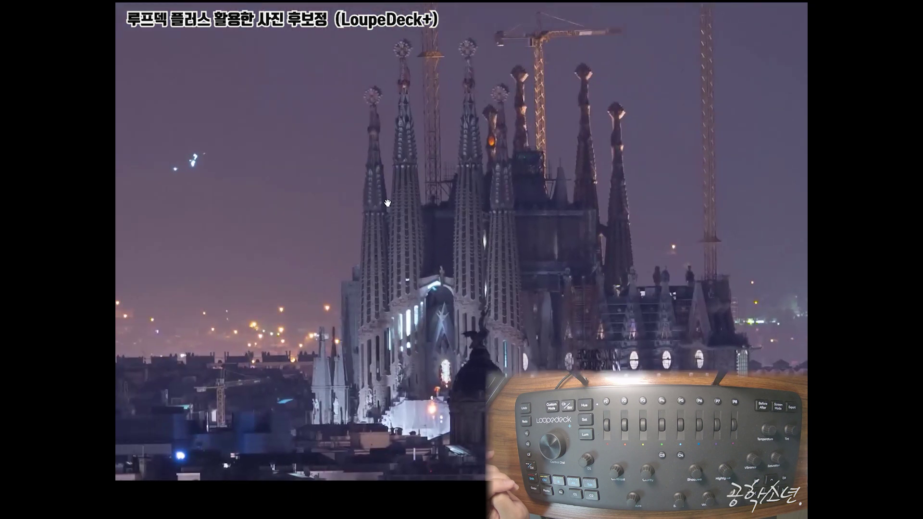
left_click(514, 271)
left_click_drag(342, 226, 483, 108)
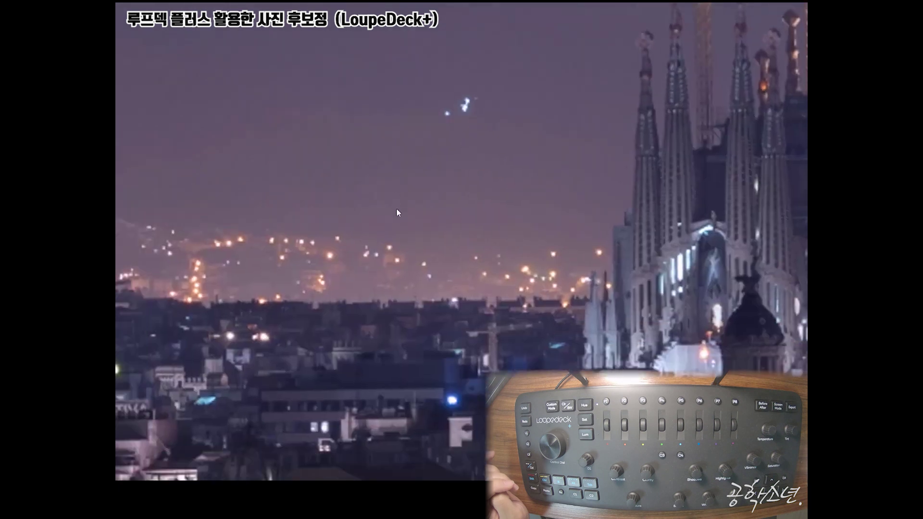
left_click(488, 281)
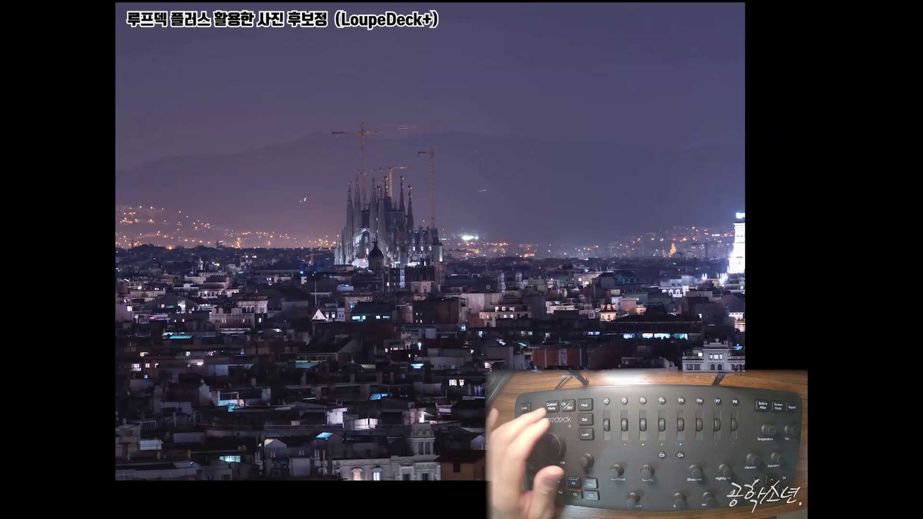
key("v")
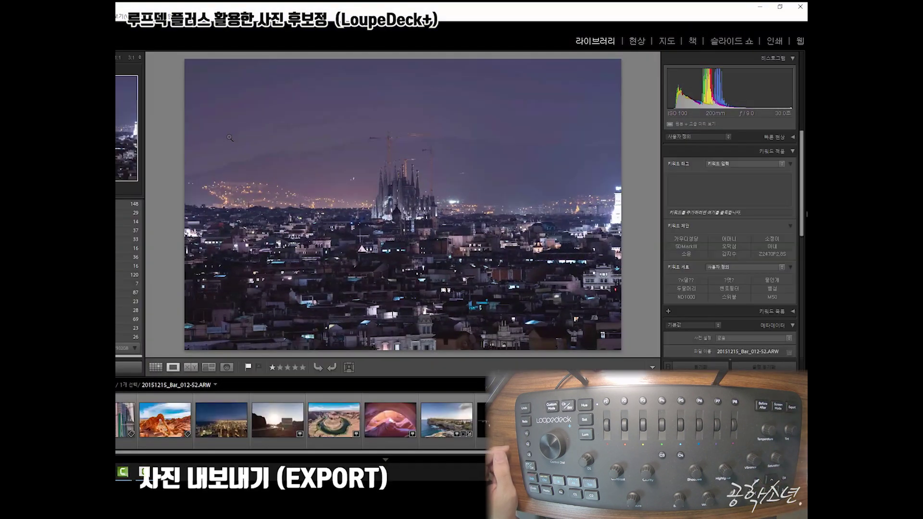
Set up an export of the photo to a subfolder named lOUPEdeck with start number 1, review the size and metadata options, and cancel.
key("ctrl+shift+e")
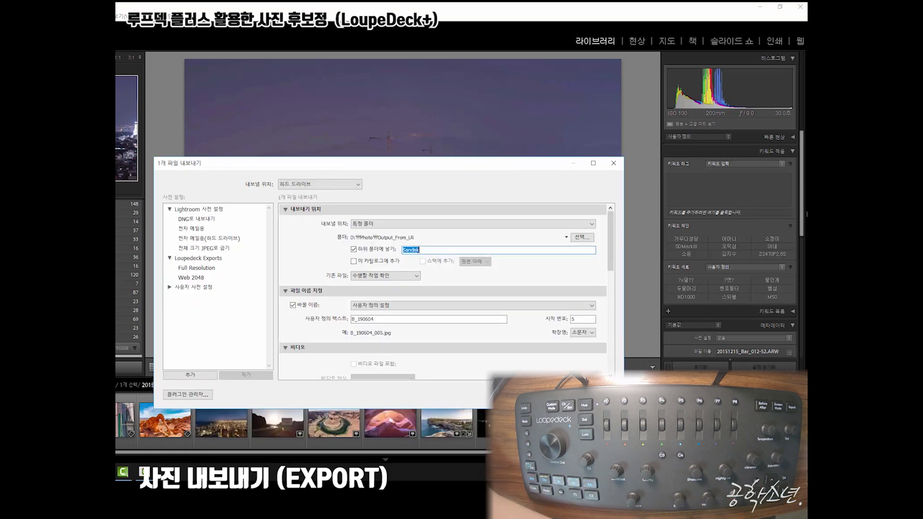
type("LOUPEd")
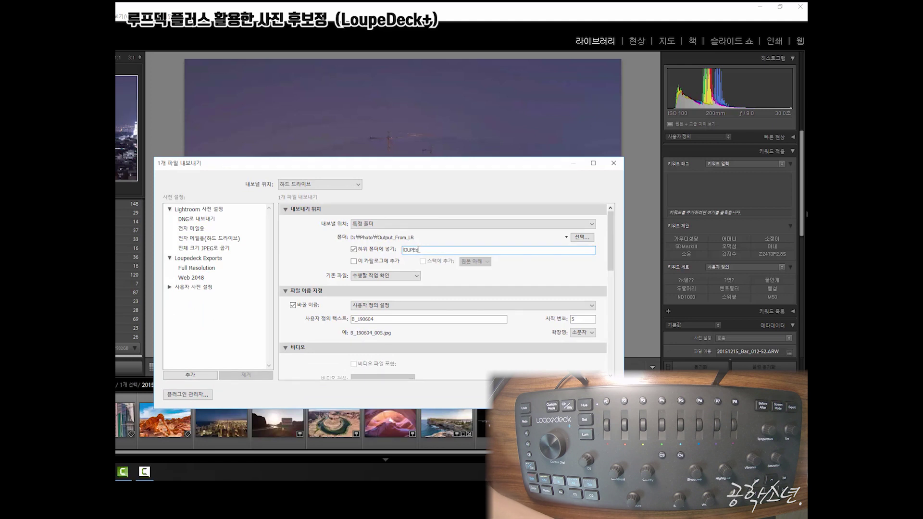
type("eck")
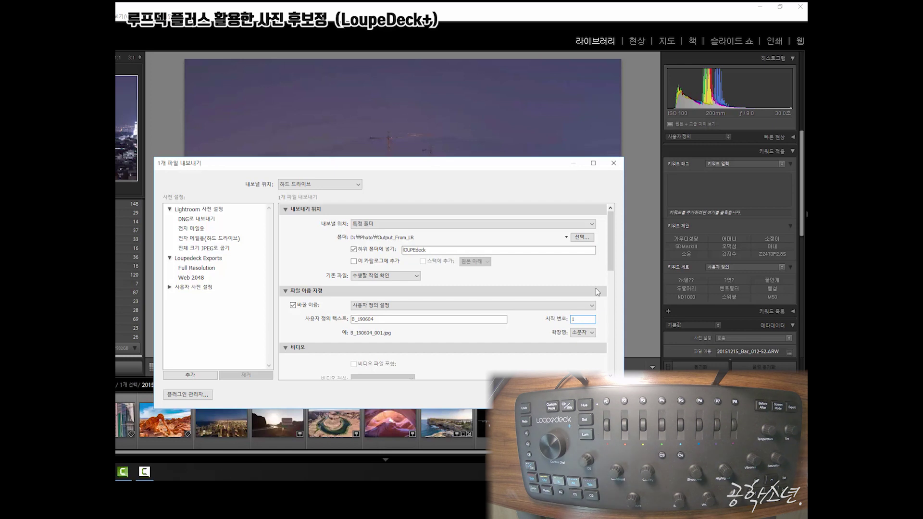
scroll(608, 274, "down", 10)
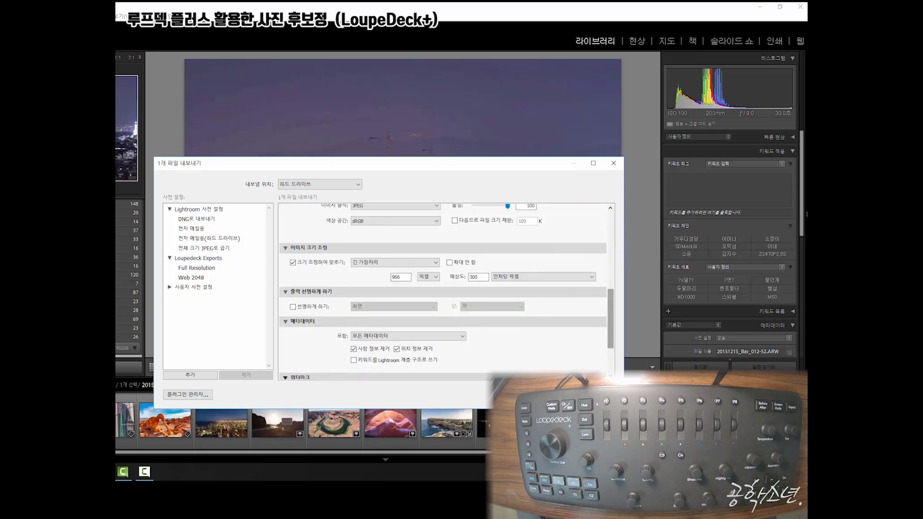
key("Escape")
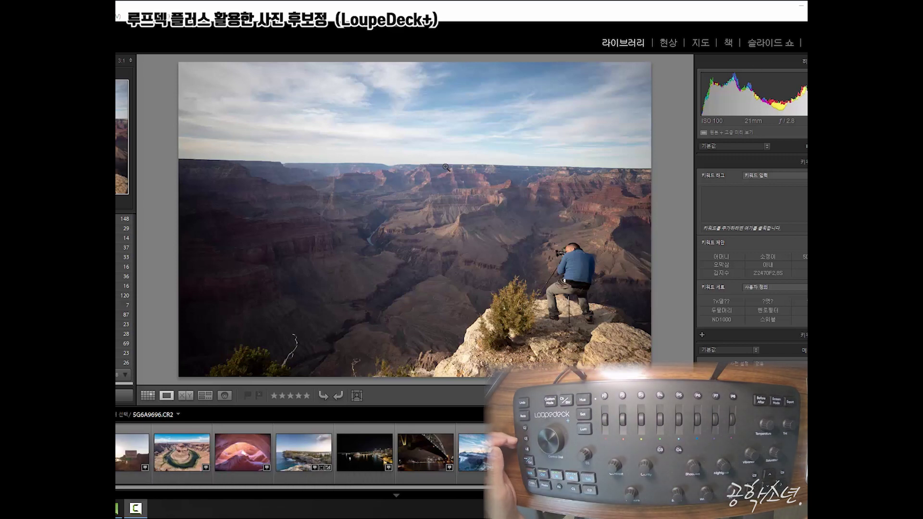
Rate the canyon photo SG6A9696.CR2 with three stars.
key("Right")
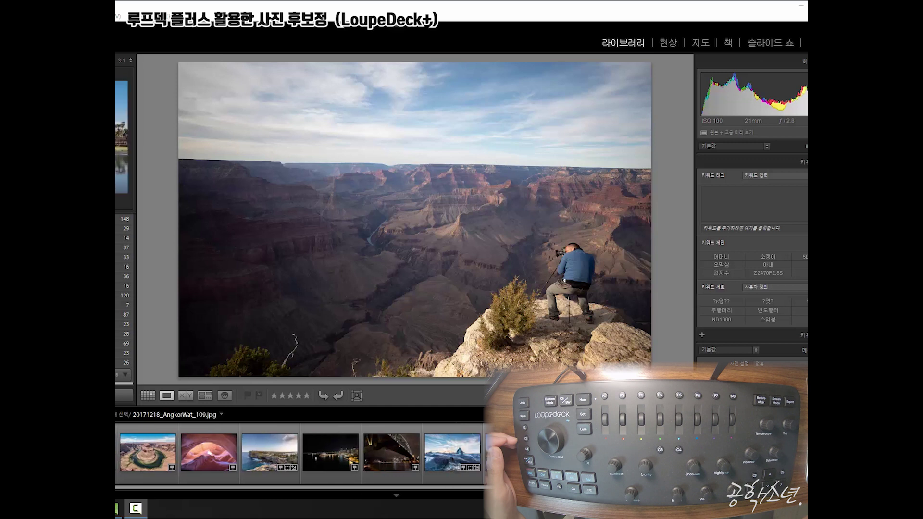
key("Left")
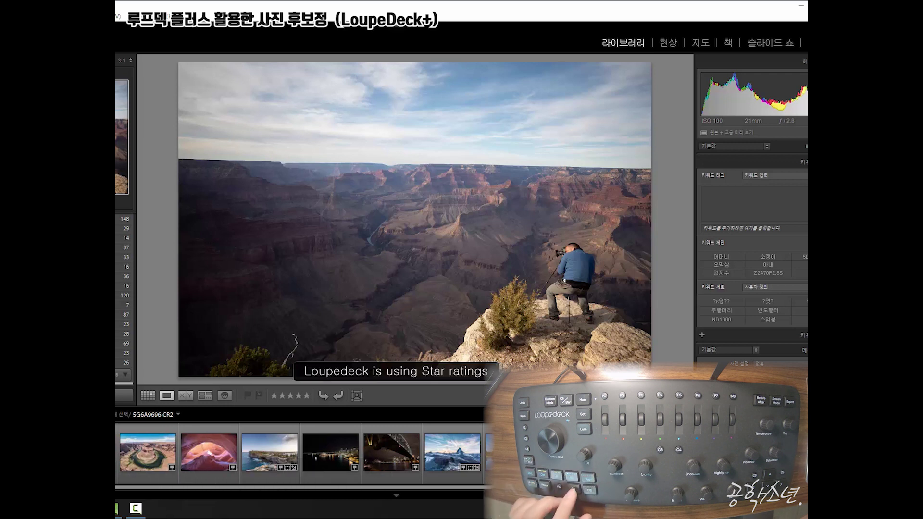
key("3")
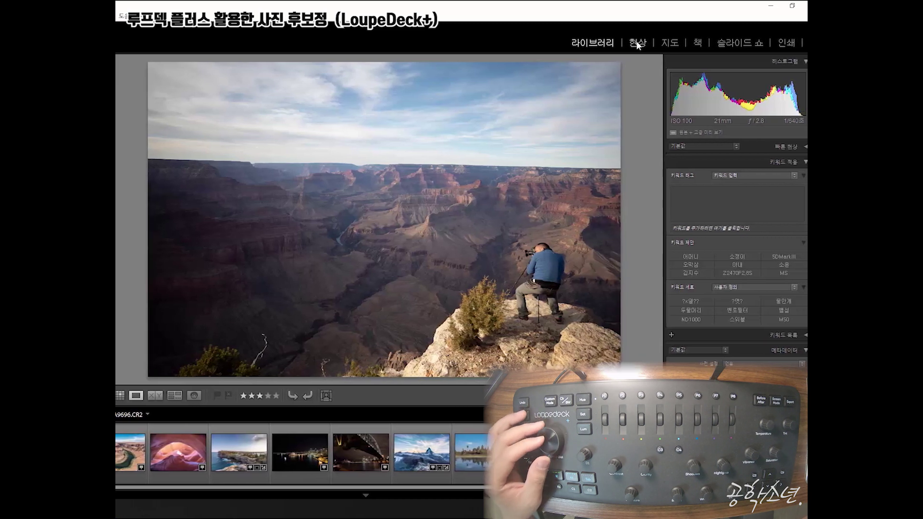
Open the canyon photo for developing and straighten its horizon with a crop angle of about -1.30.
key("d")
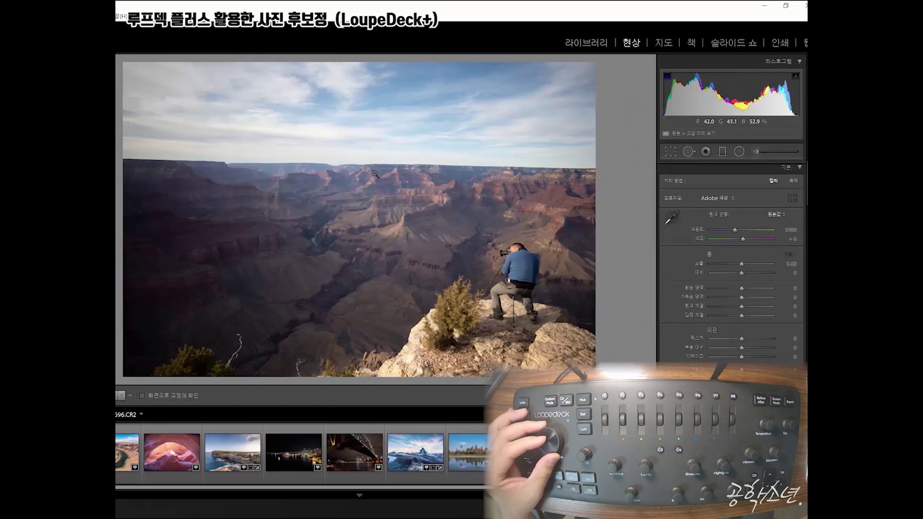
key("r")
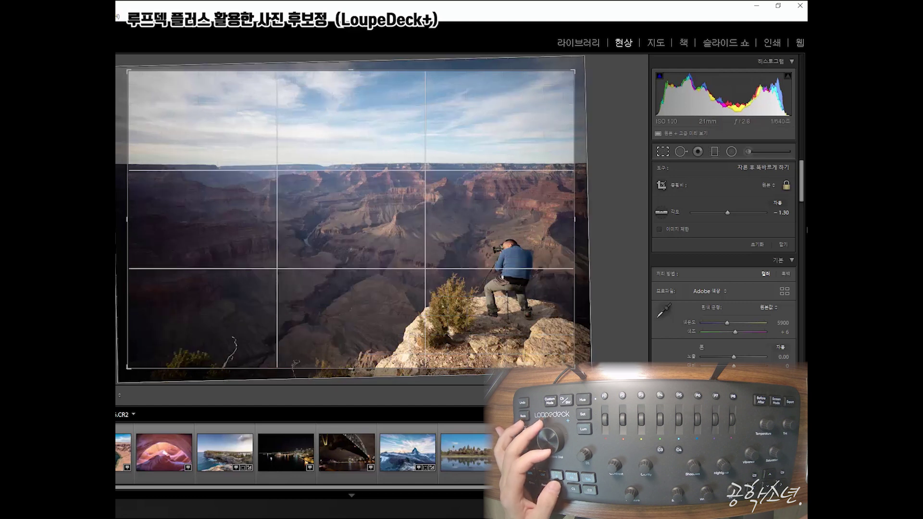
key("r")
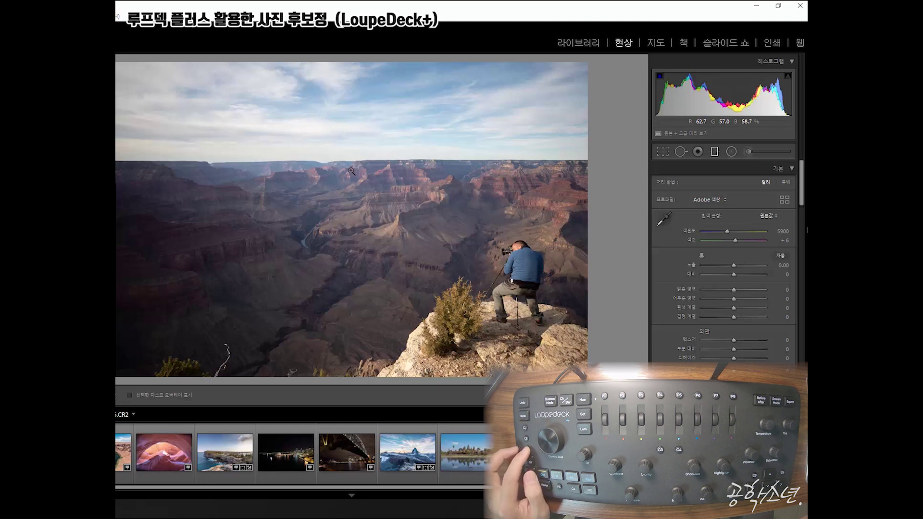
Place a graduated filter over the sky with its transition on the canyon horizon, and rotate it parallel to the horizon.
key("m")
left_click_drag(352, 156, 351, 167)
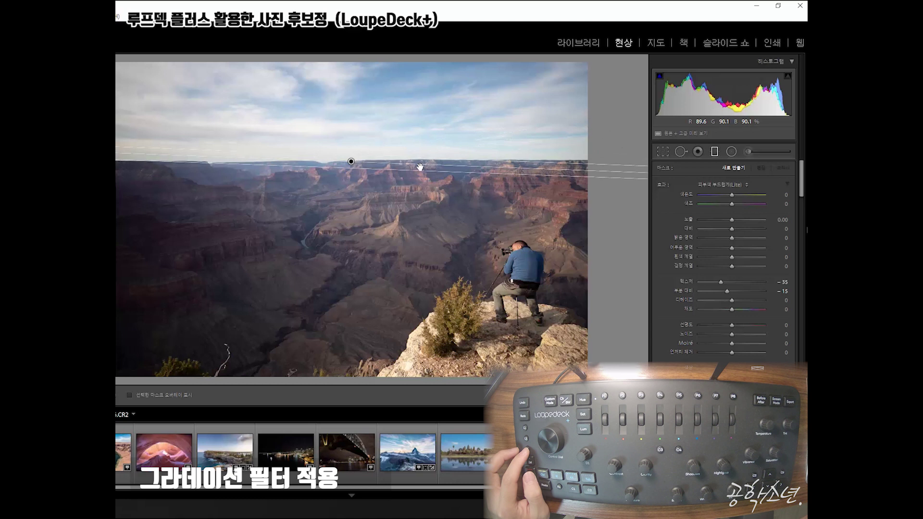
left_click_drag(441, 165, 441, 162)
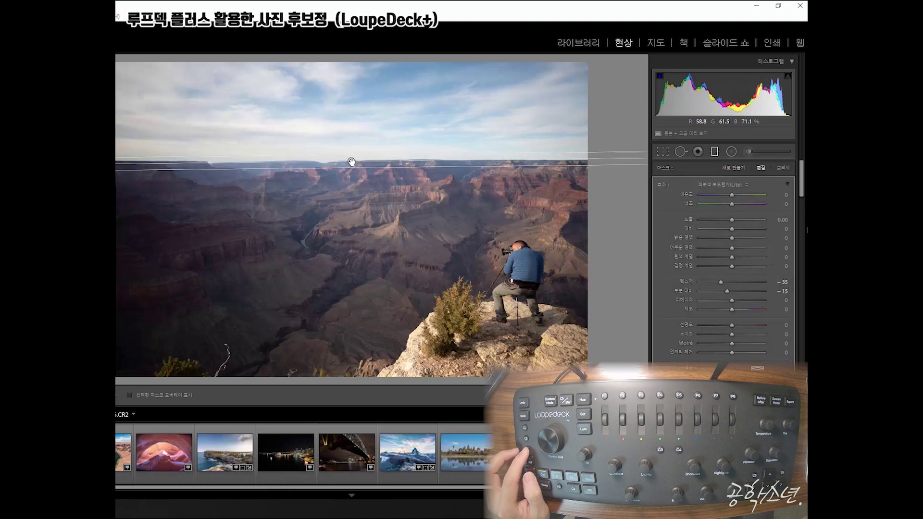
key("d")
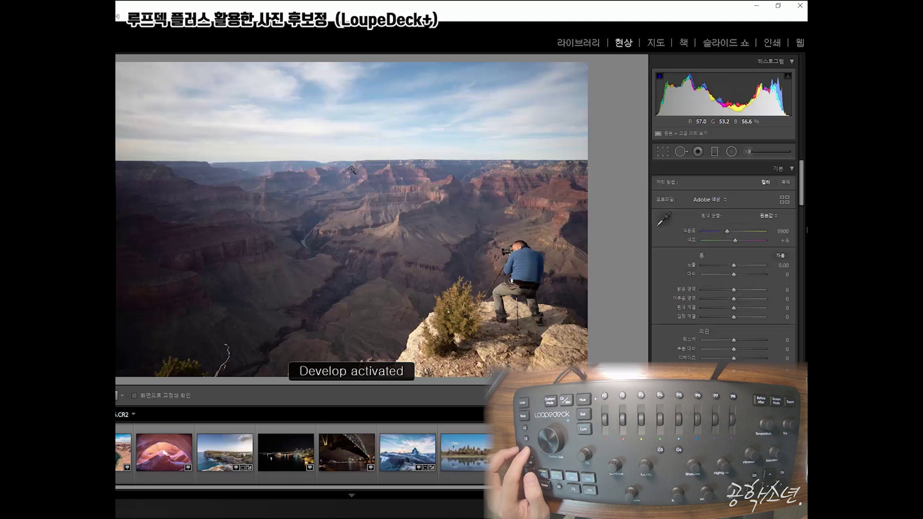
Adjust the sky's graduated filter to clarity 36, dehaze 23 and saturation 26, and close the filter.
key("m")
left_click(351, 162)
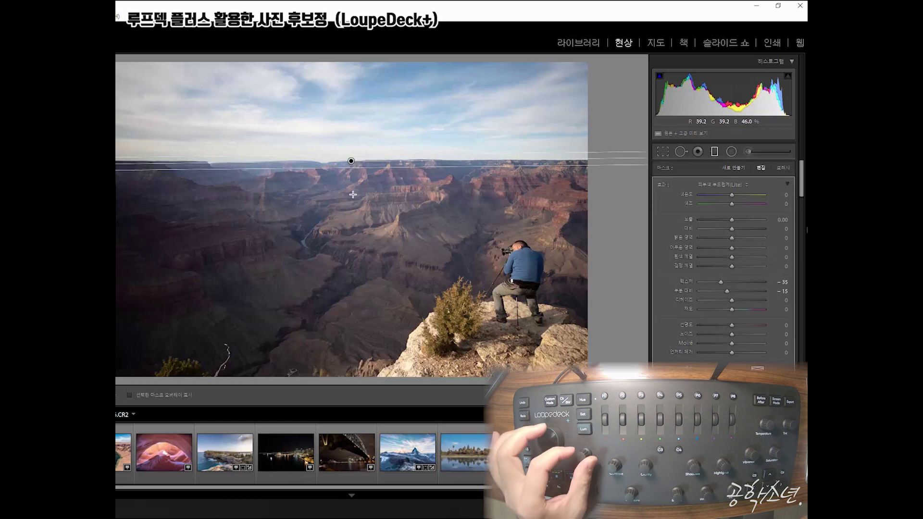
key("plus")
key("plus")
key("plus")
key("plus")
key("plus")
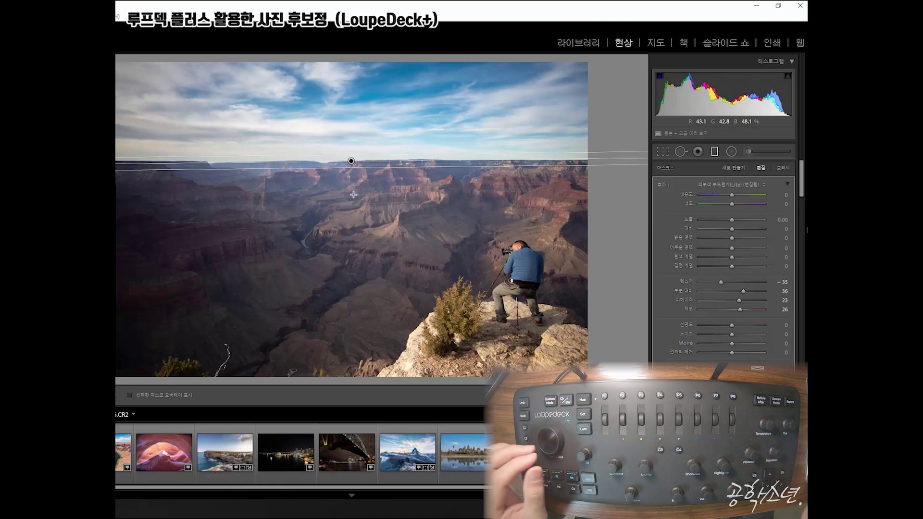
key("d")
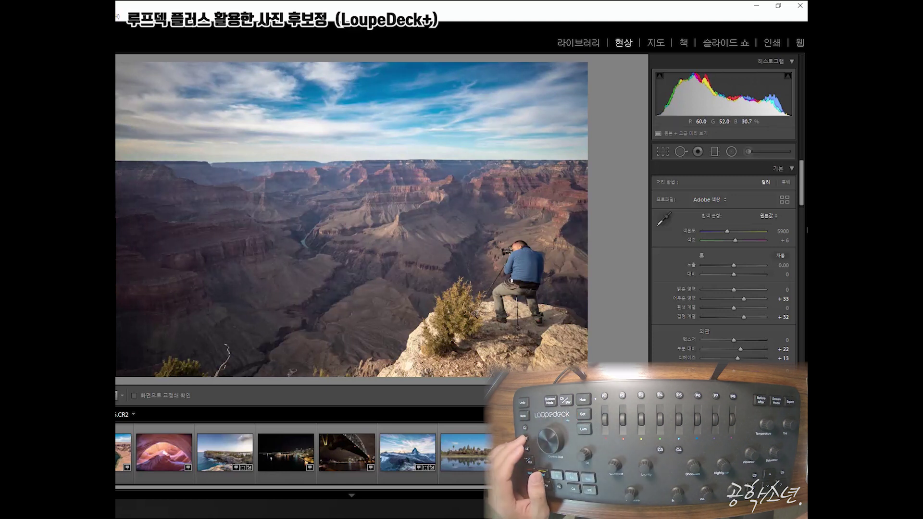
Paint the foreground rocks with the adjustment brush and set its clarity to 70 and saturation to -16.
key("k")
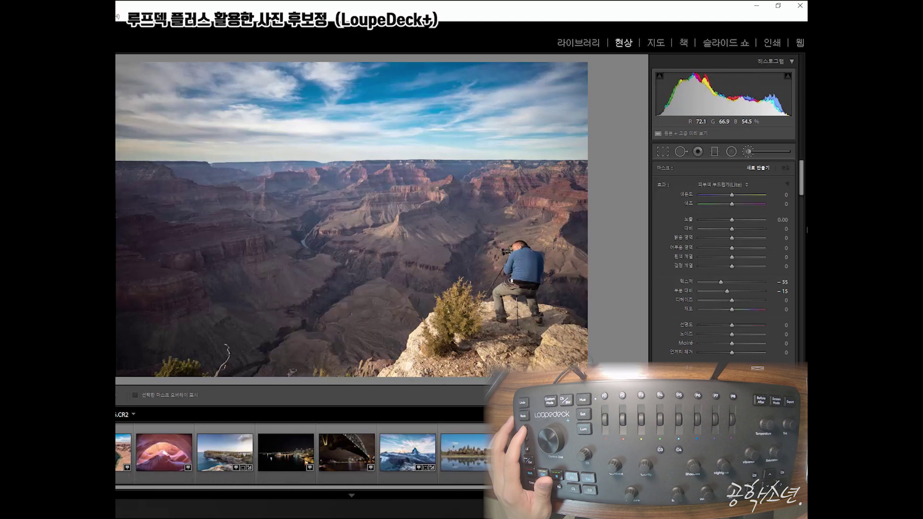
left_click(519, 364)
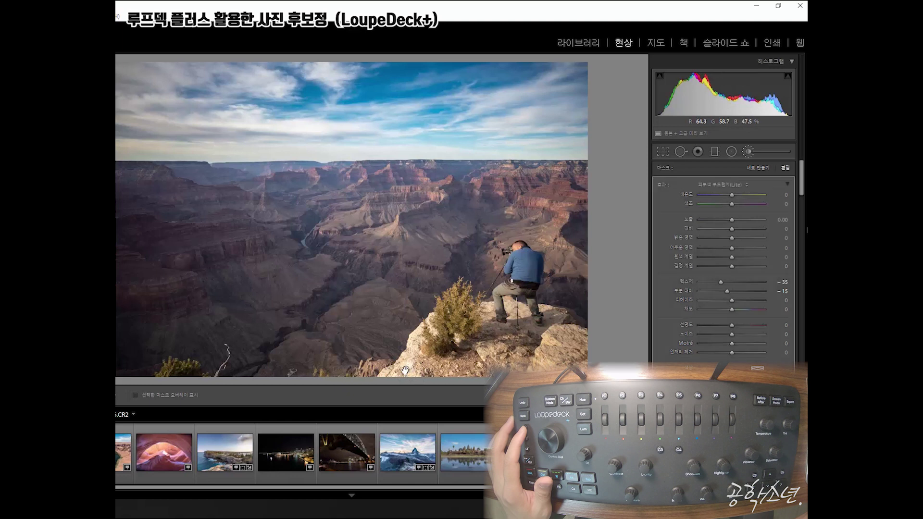
key("o")
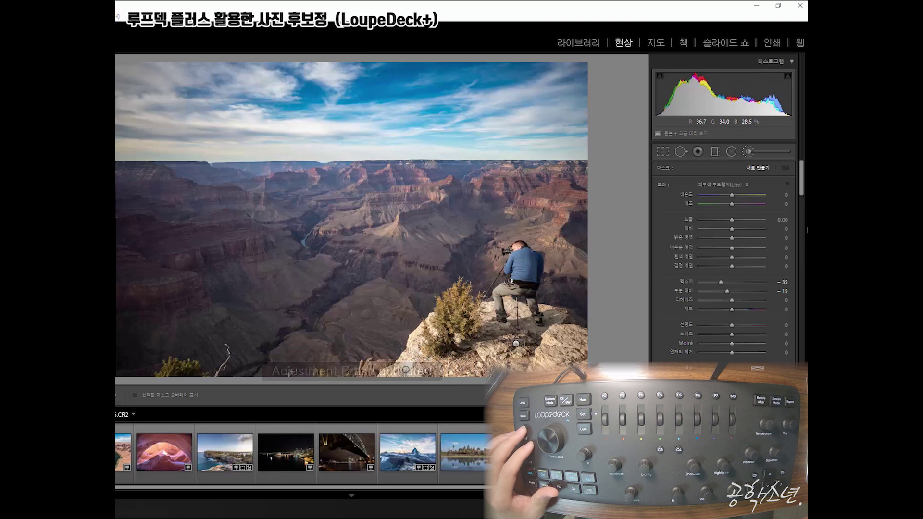
left_click(405, 371)
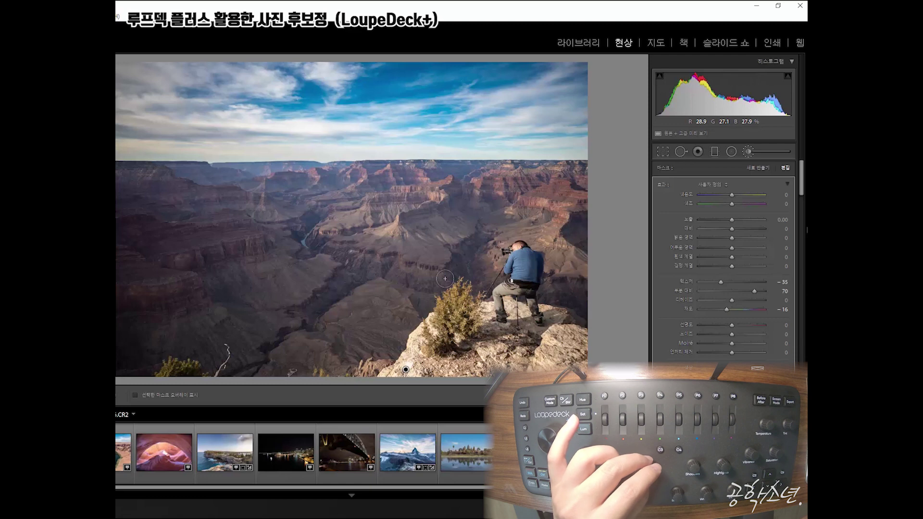
Compare the canyon photo before and after editing side by side, and inspect the edited version full screen.
key("y")
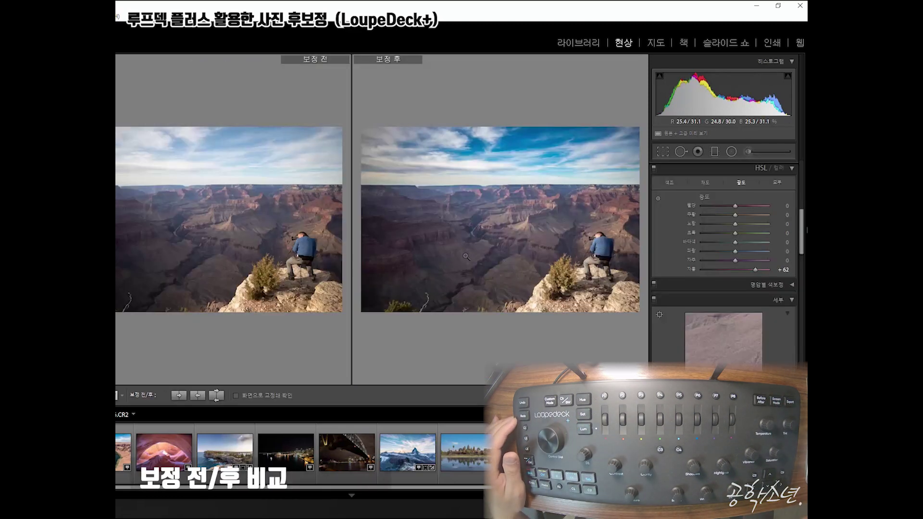
key("f")
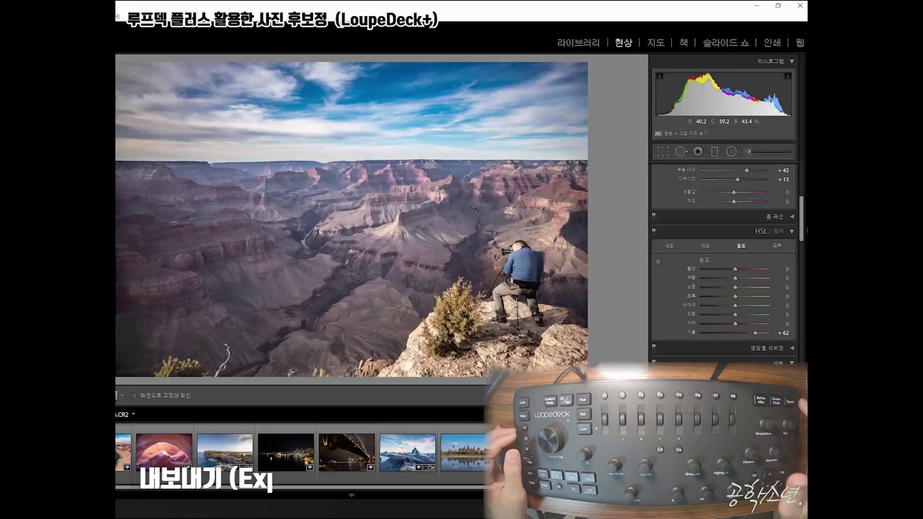
Export the edited canyon photo to the lOUPEdeck subfolder with the custom name text B_190604.
key("ctrl+shift+e")
double_click(562, 344)
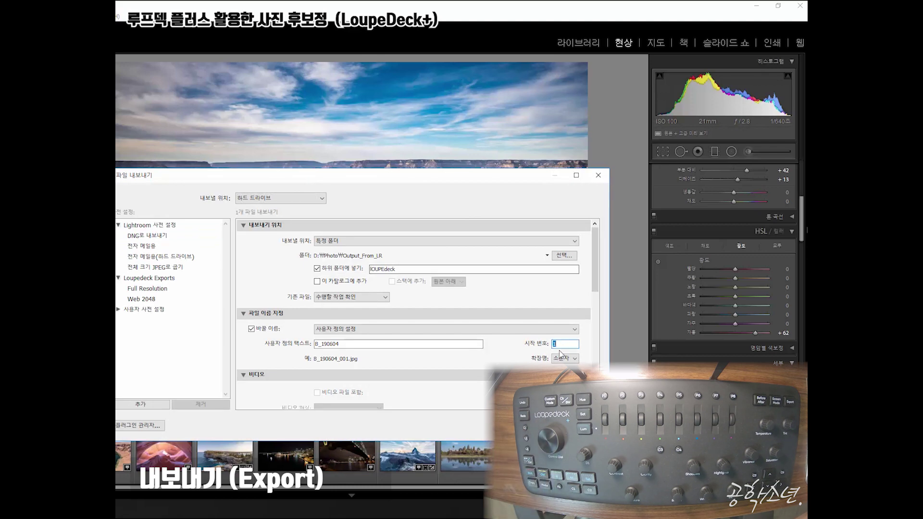
key("Return")
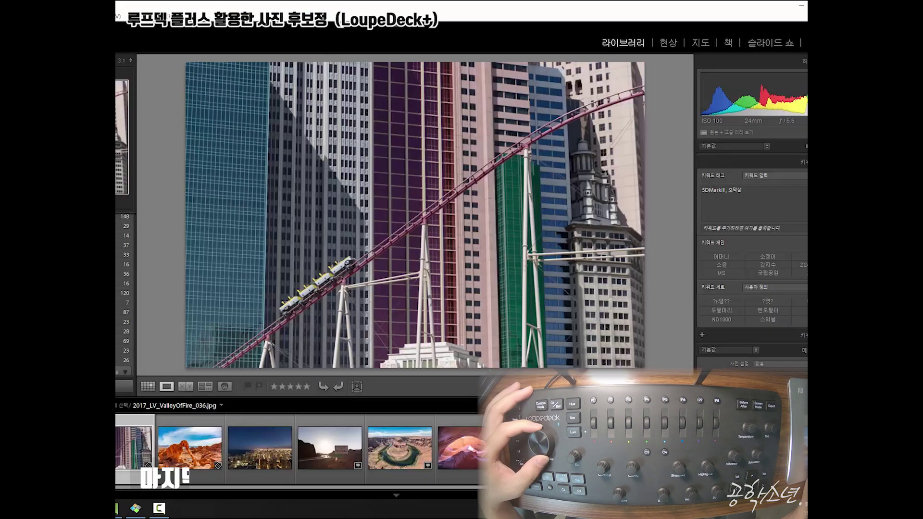
Give the night cathedral photo 20151214_Bar_011-692.ARW a blue color label and a three-star rating.
key("Right")
key("Right")
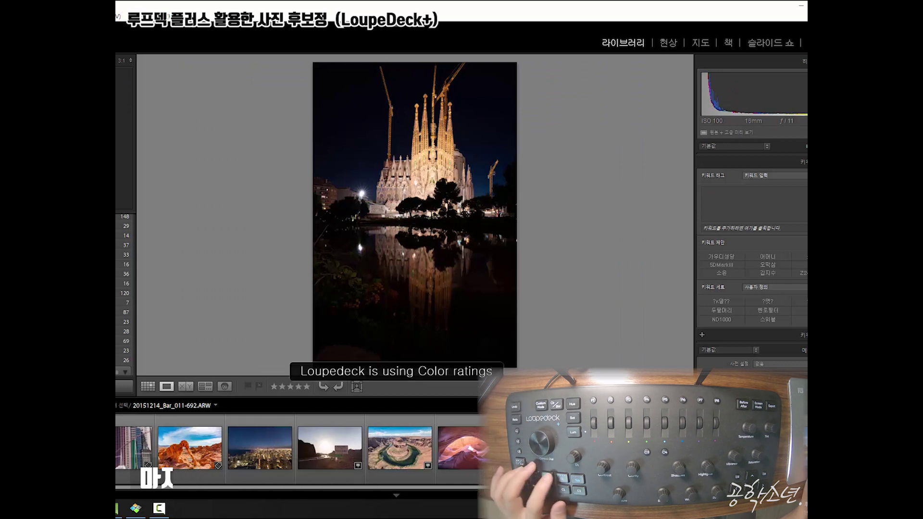
key("9")
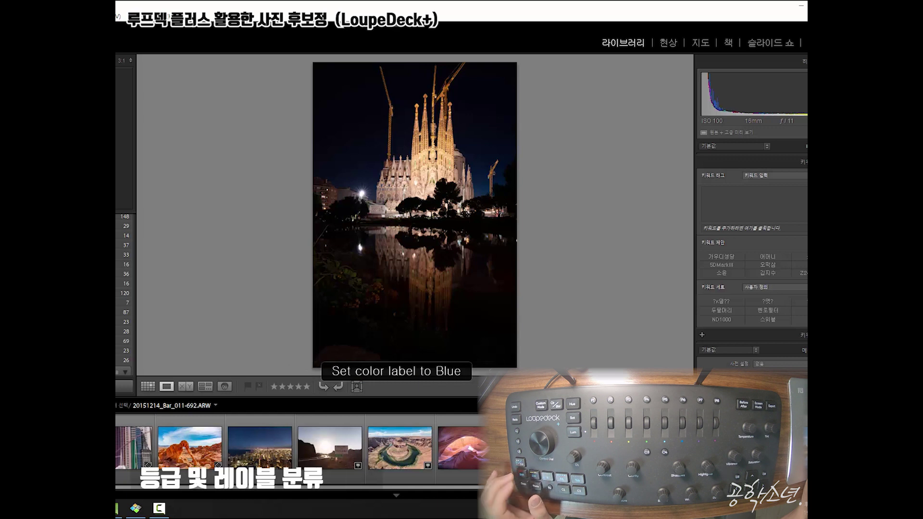
key("3")
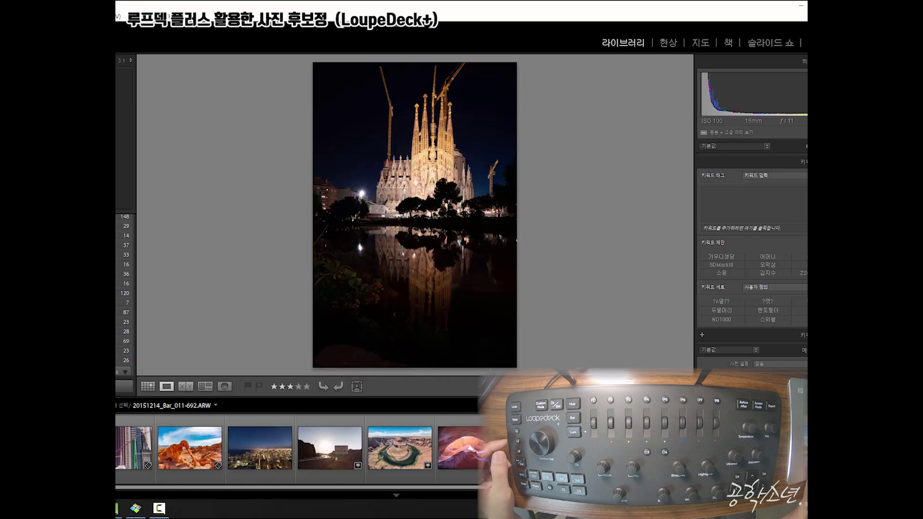
Open the night cathedral photo for developing and adjust its level against the straightening grid.
left_click(667, 44)
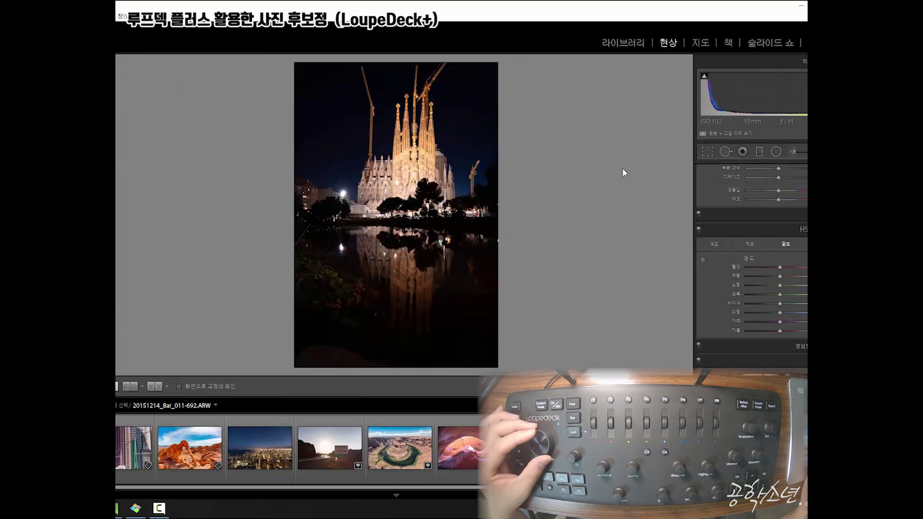
key("r")
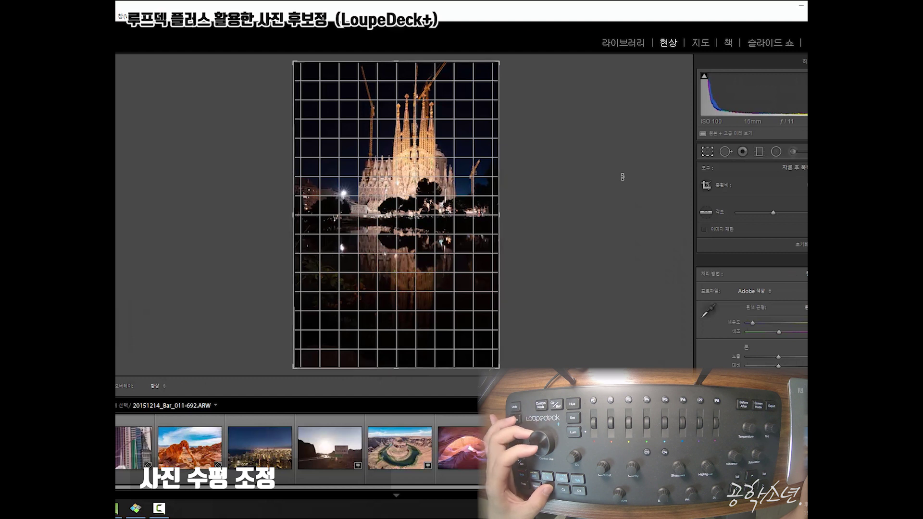
key("Return")
key("d")
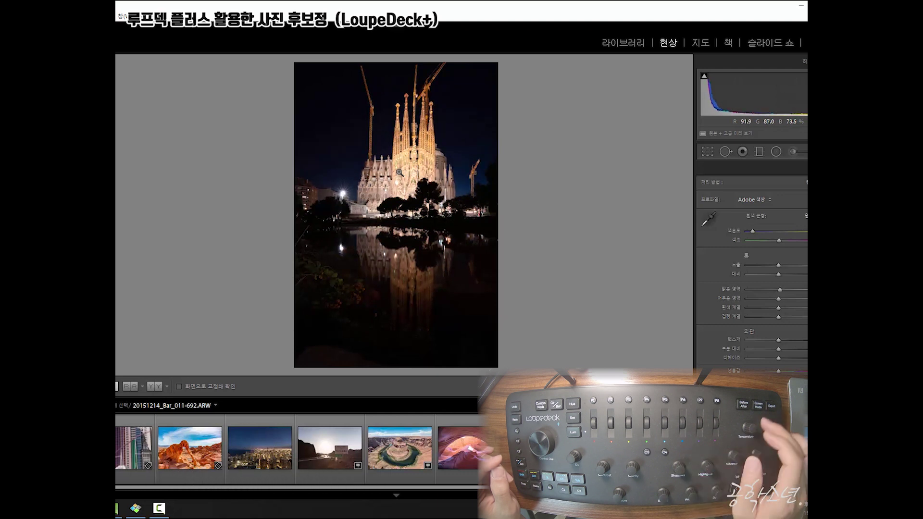
Inspect the cathedral photo full screen, checking the sky, the water reflection and the foreground plants.
key("f")
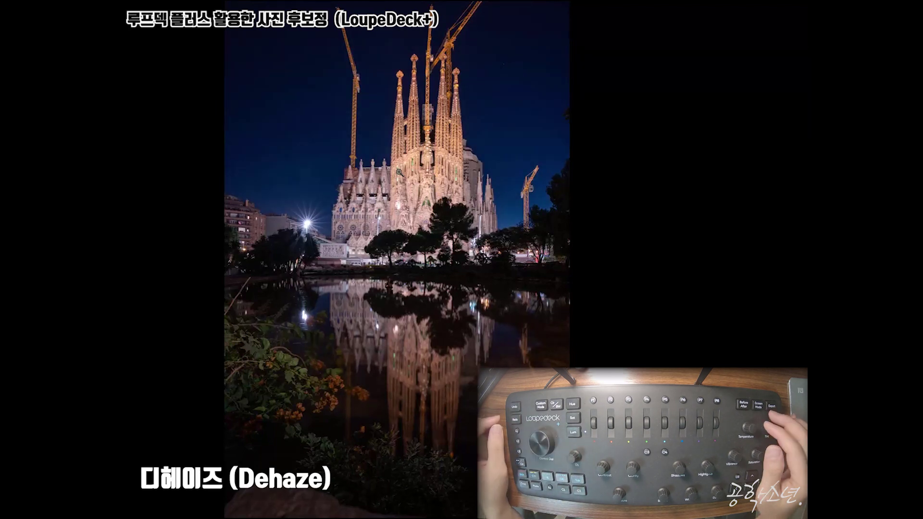
key("f")
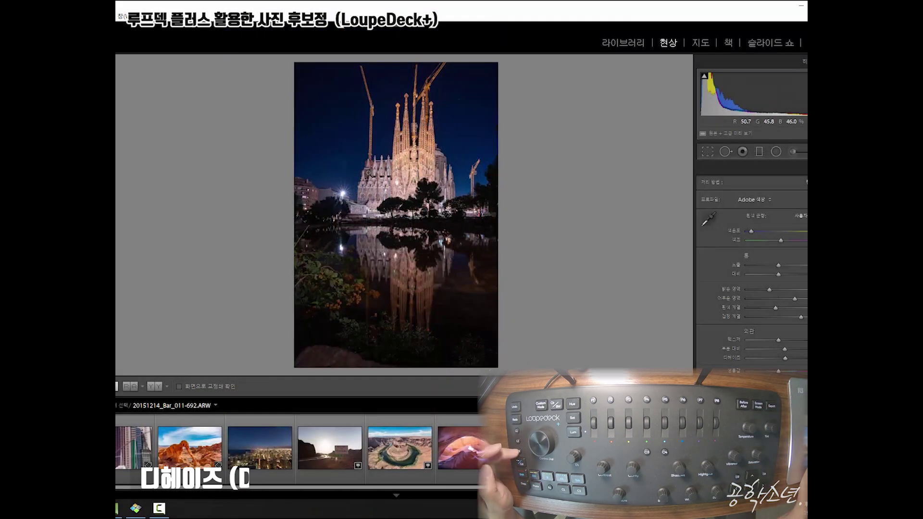
Apply a level graduated filter to the water below the cathedral's shoreline, raising saturation and shifting the tint toward green.
key("m")
mouse_move(401, 232)
left_mouse_down()
mouse_move(401, 208)
mouse_move(445, 221)
left_mouse_up()
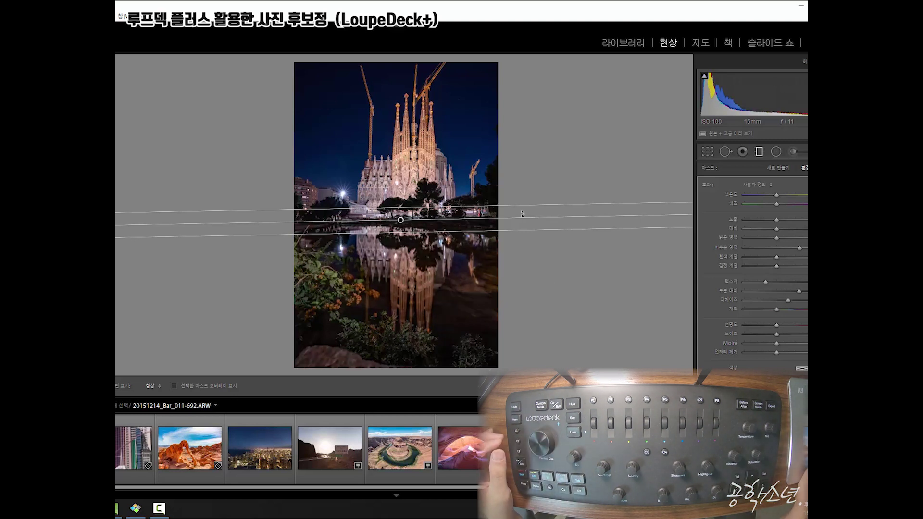
left_click_drag(524, 220, 526, 222)
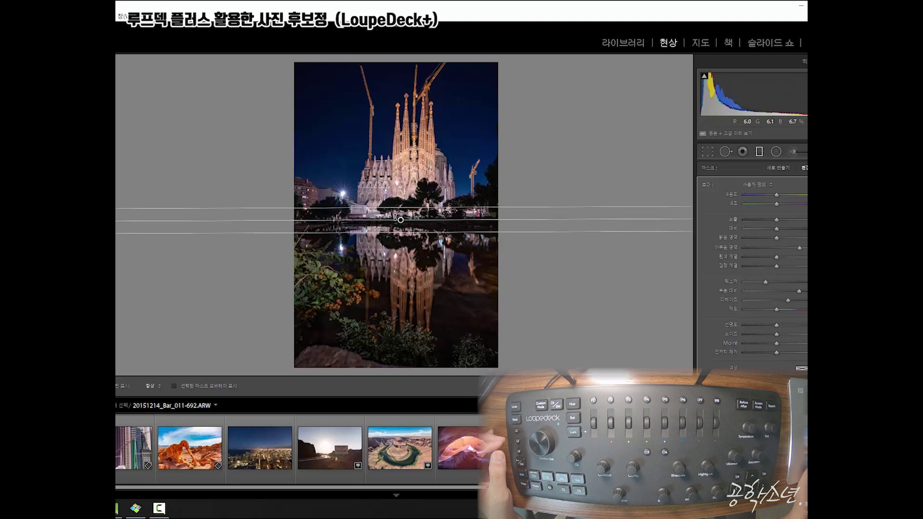
left_click_drag(400, 219, 401, 218)
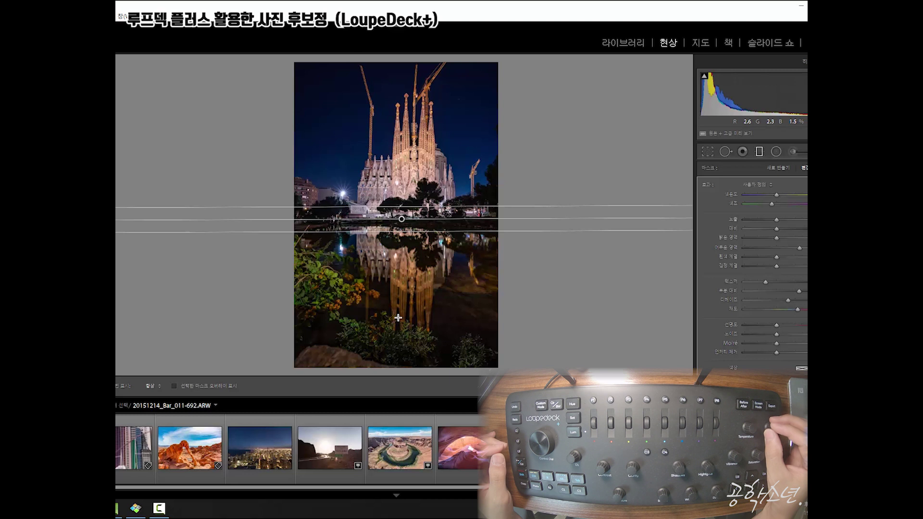
key("m")
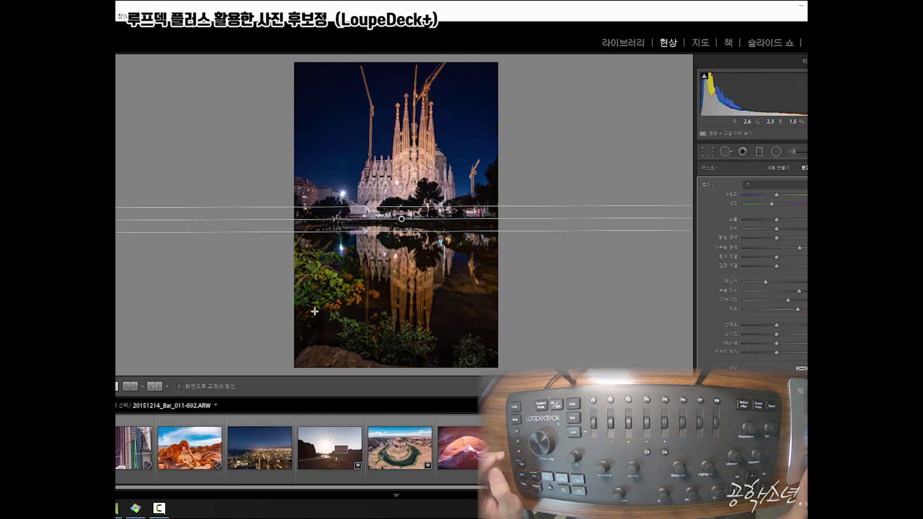
Paint the foreground rock and plants with the adjustment brush and raise the brushed area's exposure.
key("k")
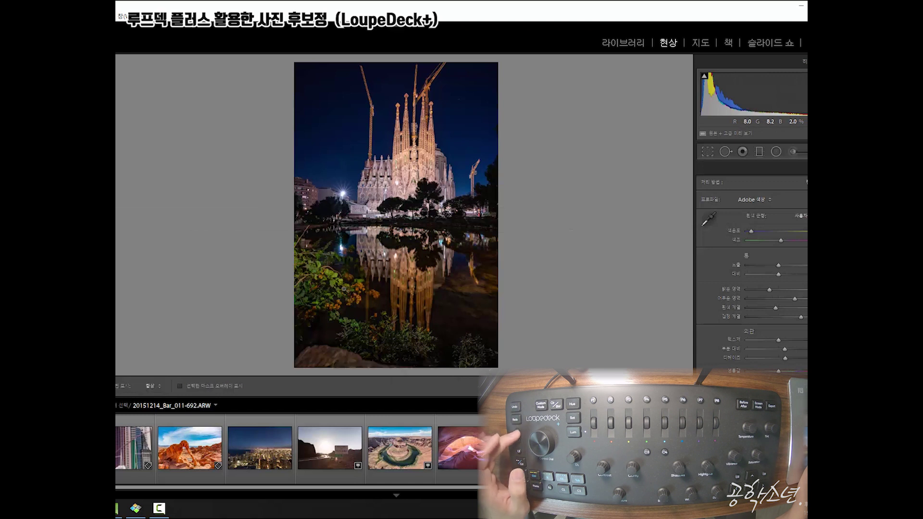
key("k")
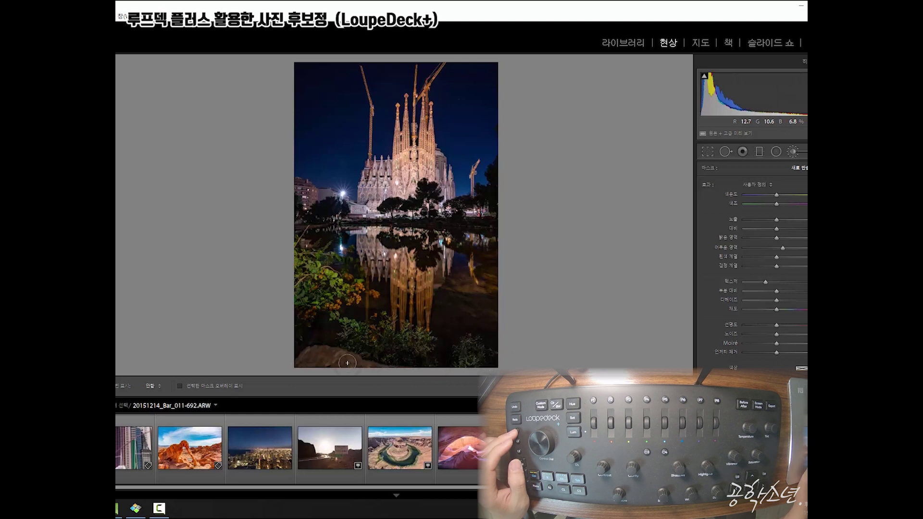
key("h")
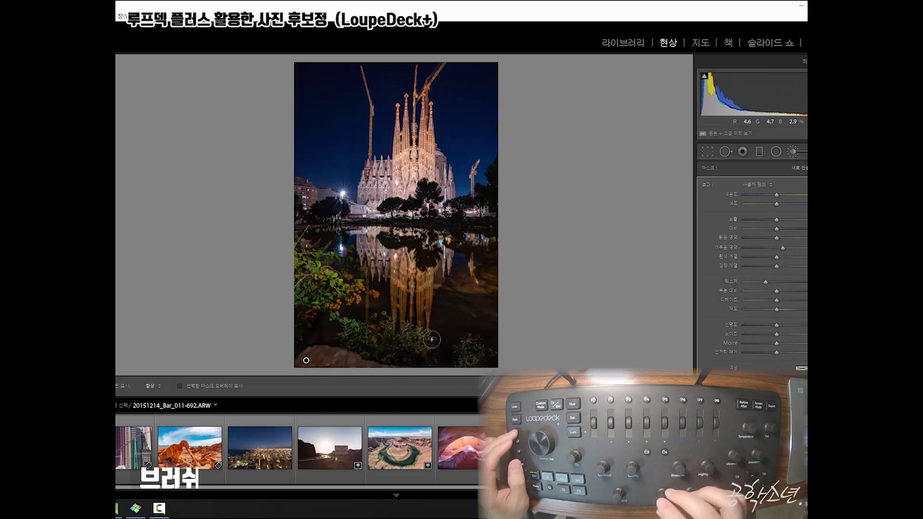
key("equal")
key("equal")
key("equal")
key("equal")
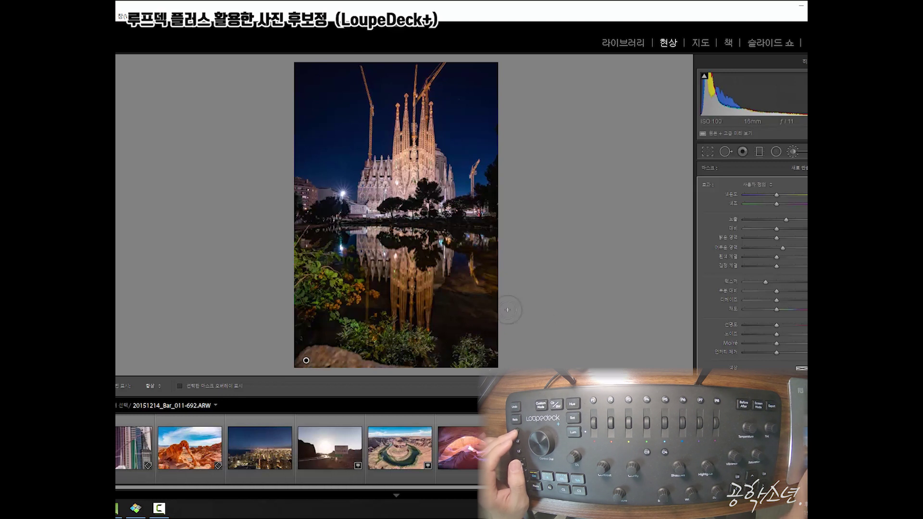
key("k")
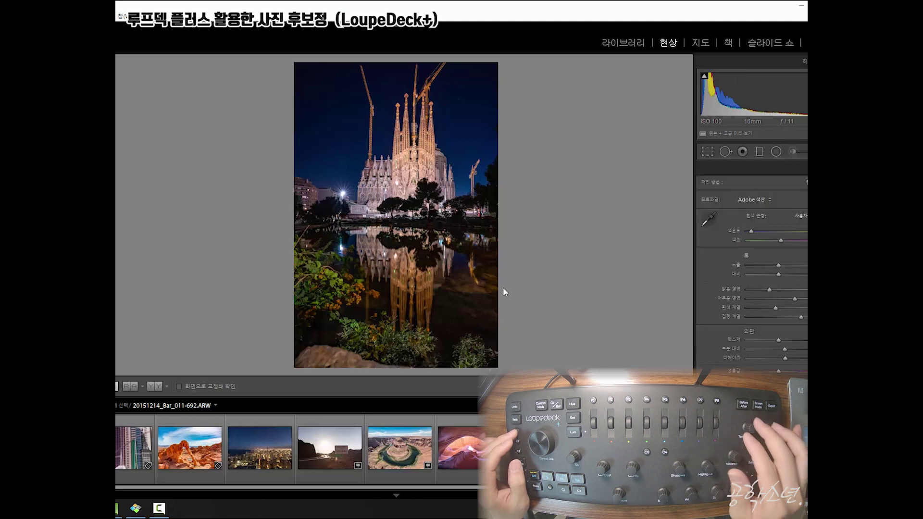
Compare the cathedral photo before and after editing side by side.
key("y")
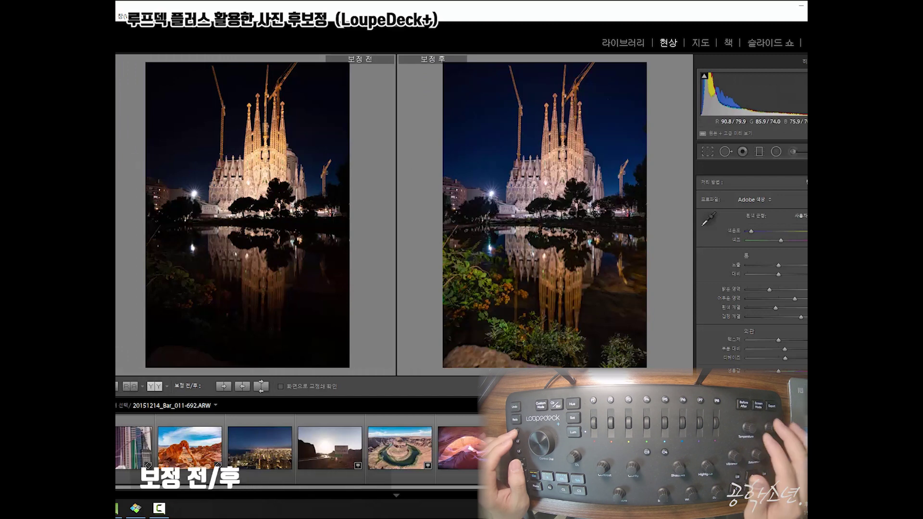
View the edited cathedral photo full screen and return to the single-photo editing view.
key("f")
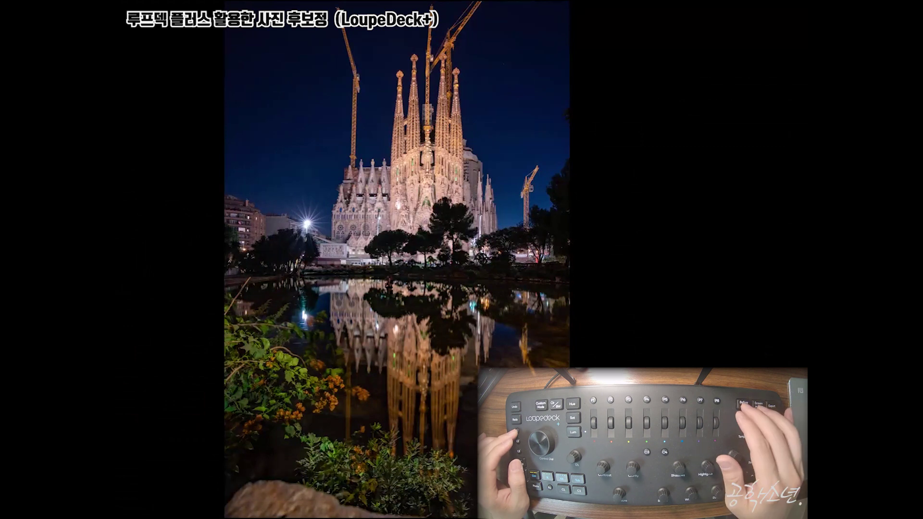
key("f")
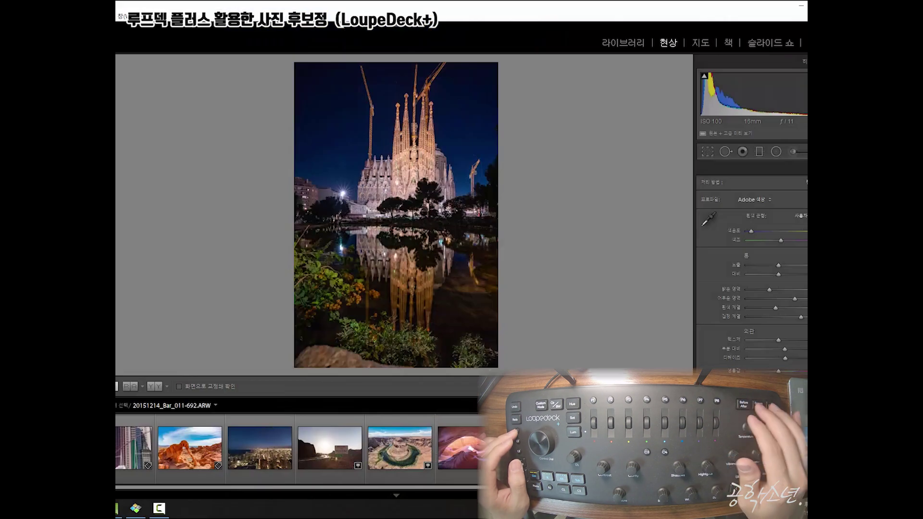
Export the cathedral photo with file numbering starting at 3 and the long edge resized to 1200 pixels.
key("ctrl+shift+e")
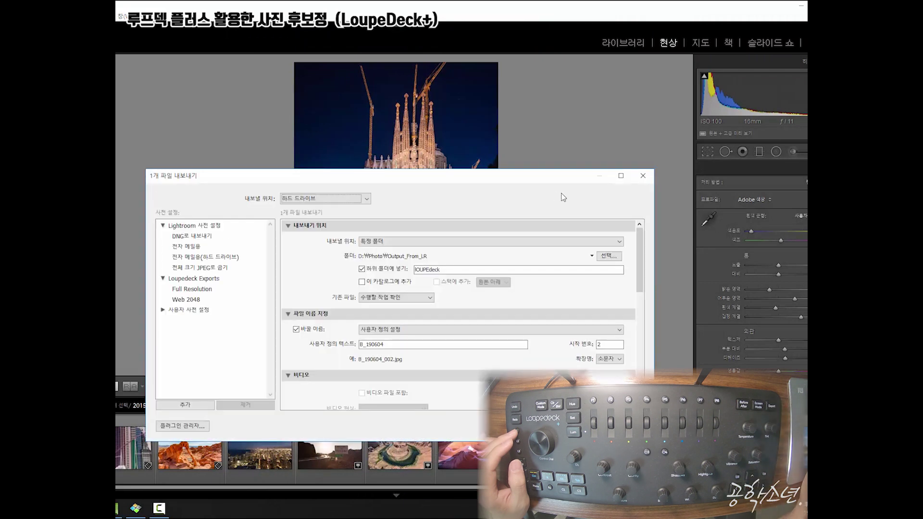
double_click(604, 345)
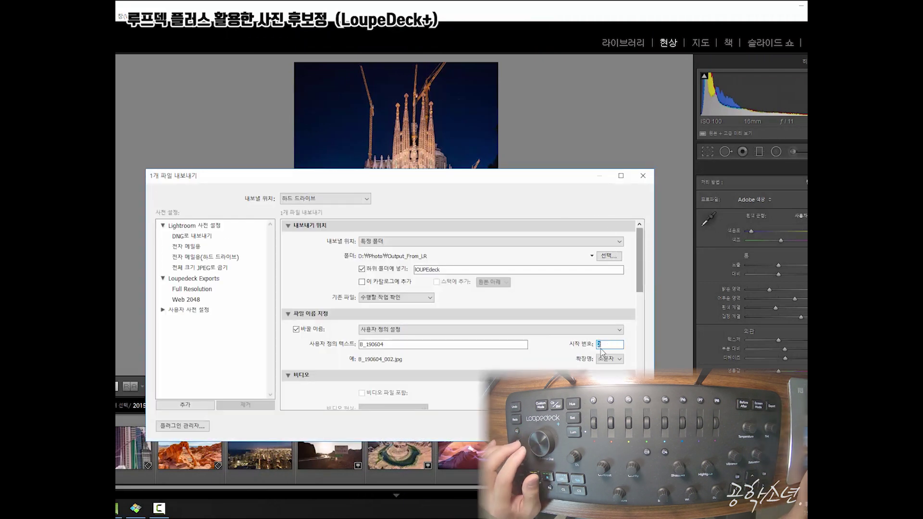
type("3")
left_click_drag(639, 278, 638, 365)
double_click(412, 303)
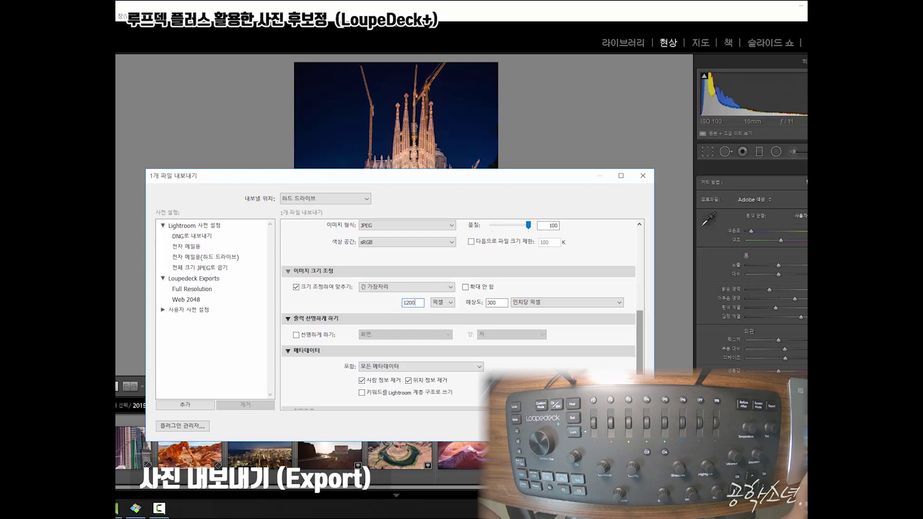
key("Return")
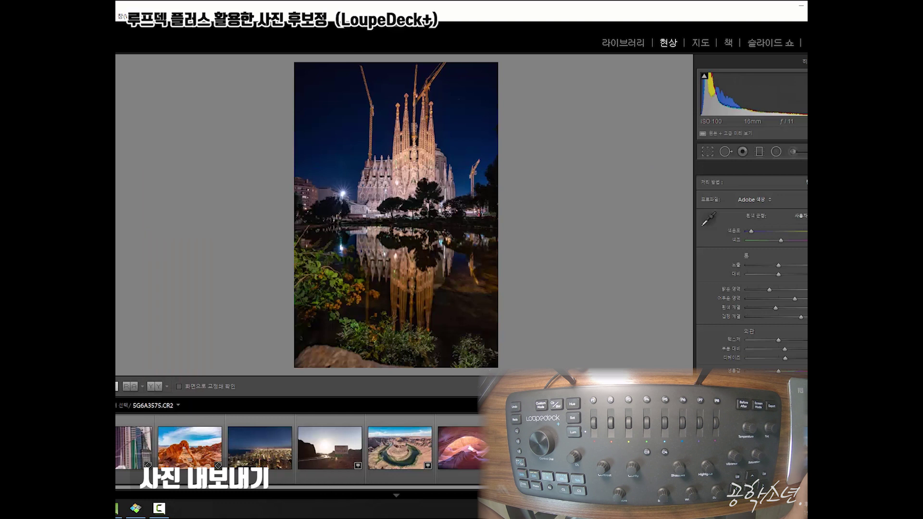